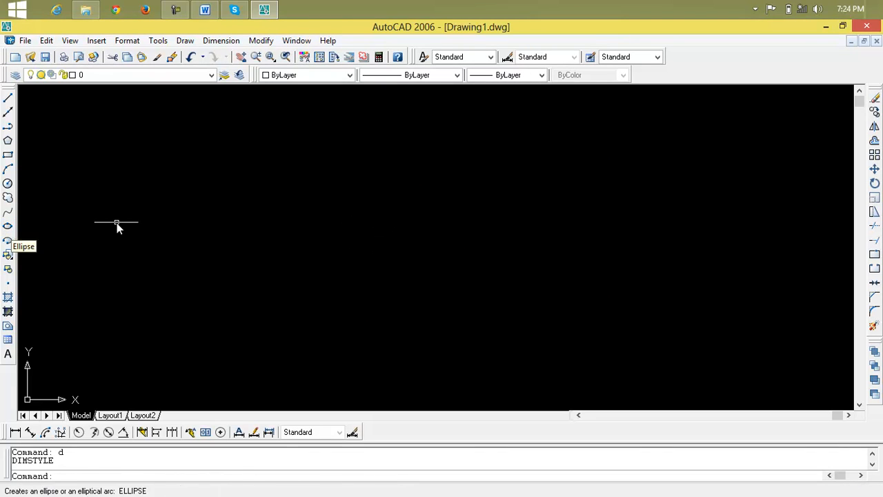
Draw a horizontal ellipse from two axis endpoints with a half-height of about 6" and delete it.
{"action": "type", "text": "e"}
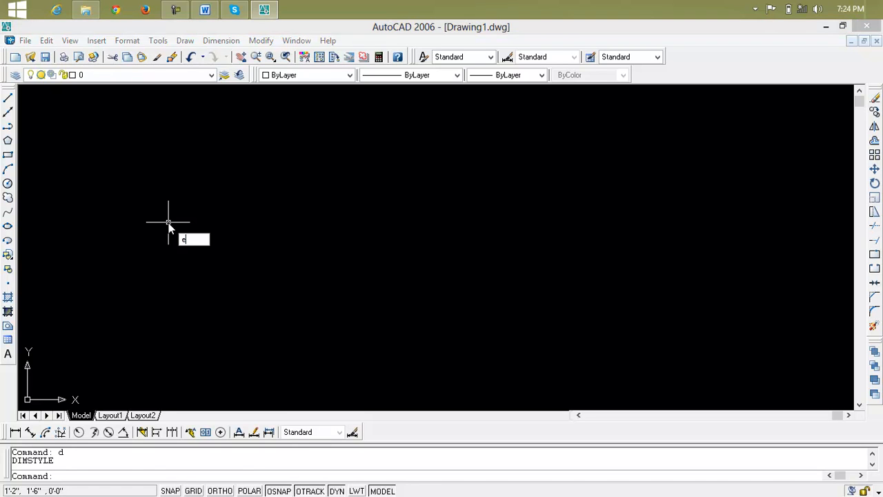
{"action": "type", "text": "l"}
{"action": "key", "text": "Return"}
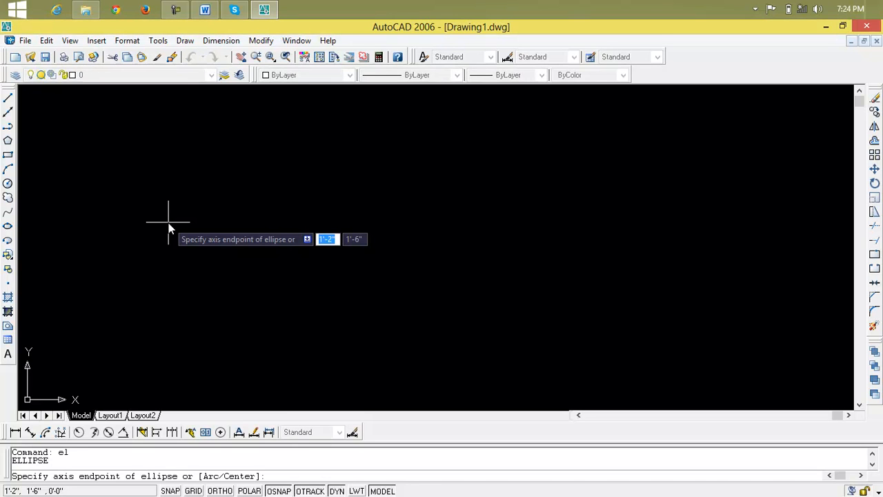
{"action": "left_click", "coordinate": [184, 236]}
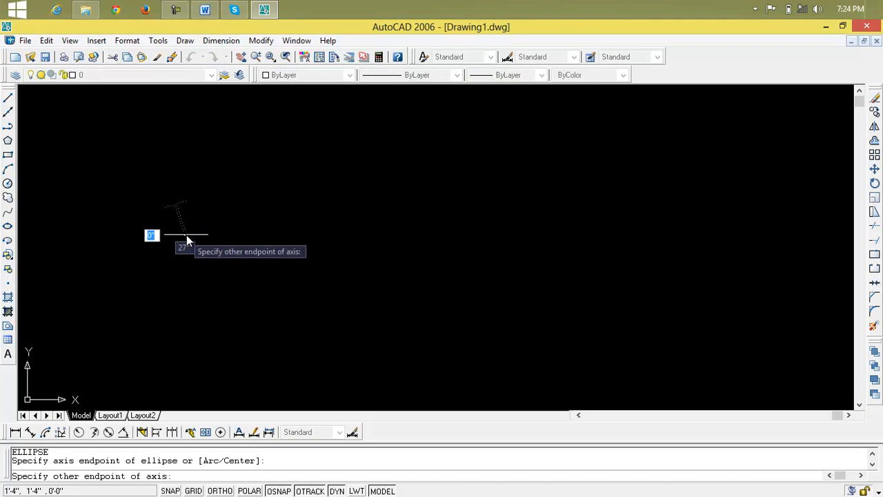
{"action": "left_click", "coordinate": [538, 237]}
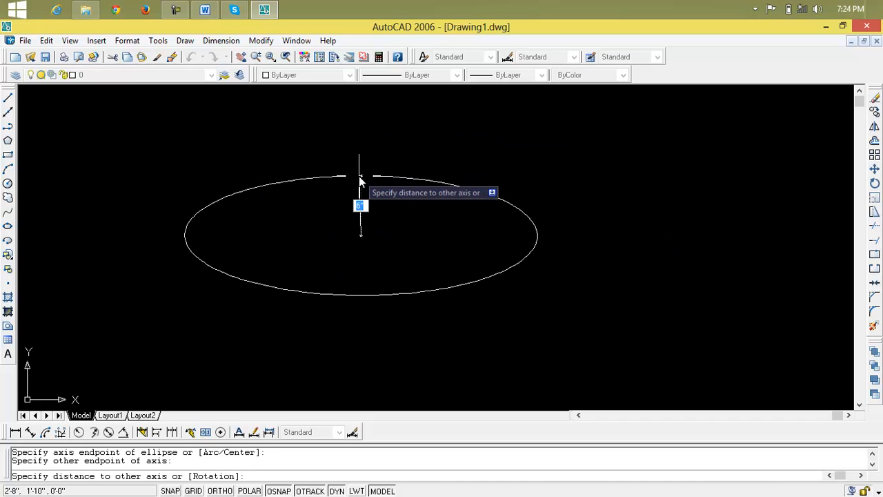
{"action": "left_click", "coordinate": [359, 178]}
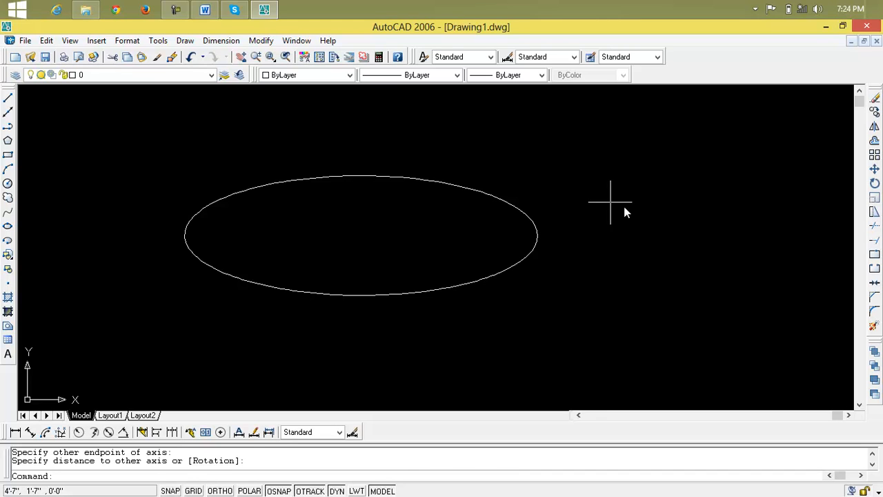
{"action": "left_click", "coordinate": [514, 211]}
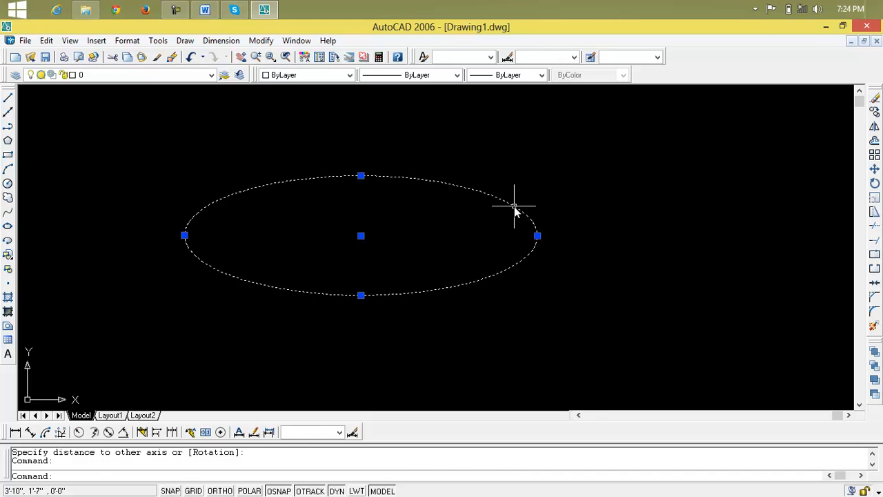
{"action": "key", "text": "Delete"}
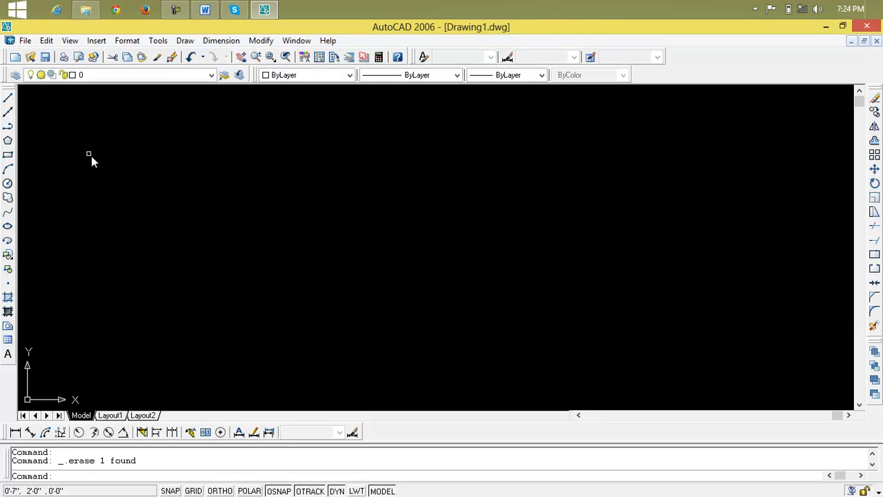
Draw a flatter horizontal ellipse with a long axis of about 2'-8" and erase it.
{"action": "left_click", "coordinate": [8, 227]}
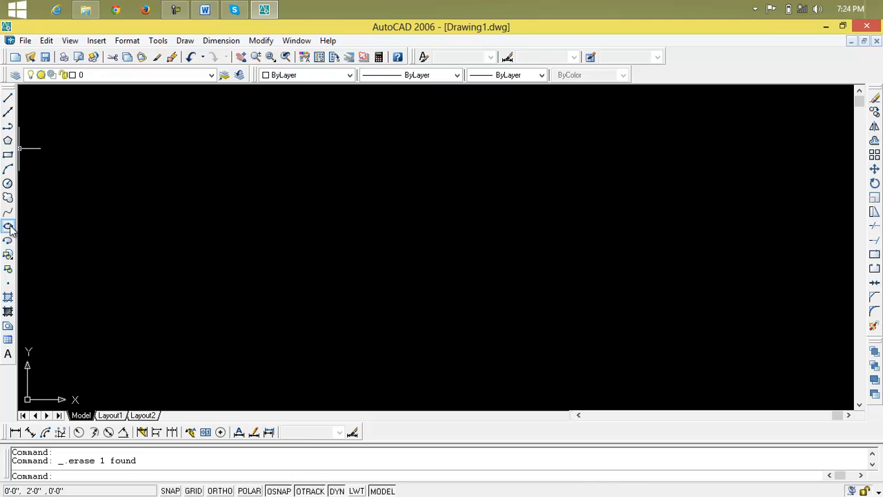
{"action": "left_click", "coordinate": [164, 235]}
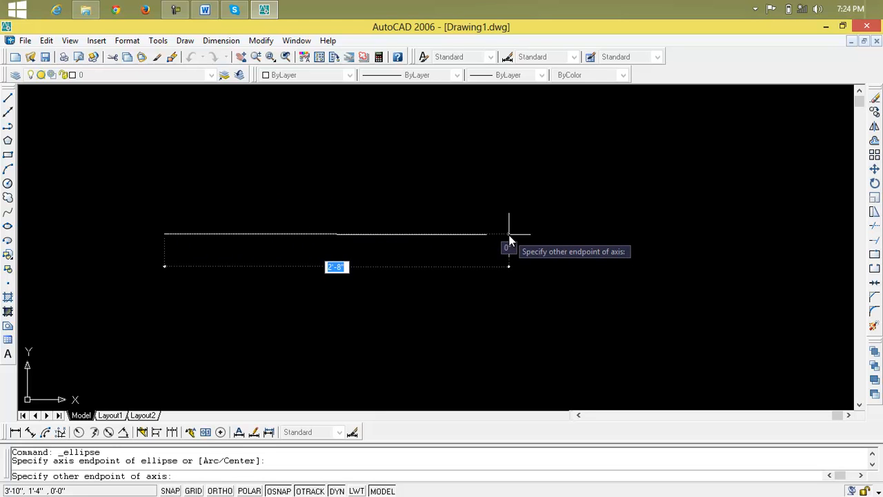
{"action": "left_click", "coordinate": [509, 235]}
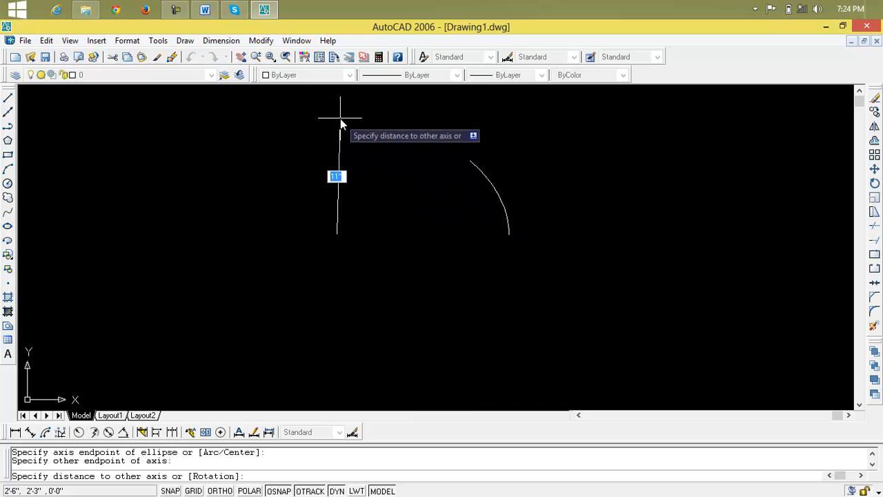
{"action": "left_click", "coordinate": [338, 184]}
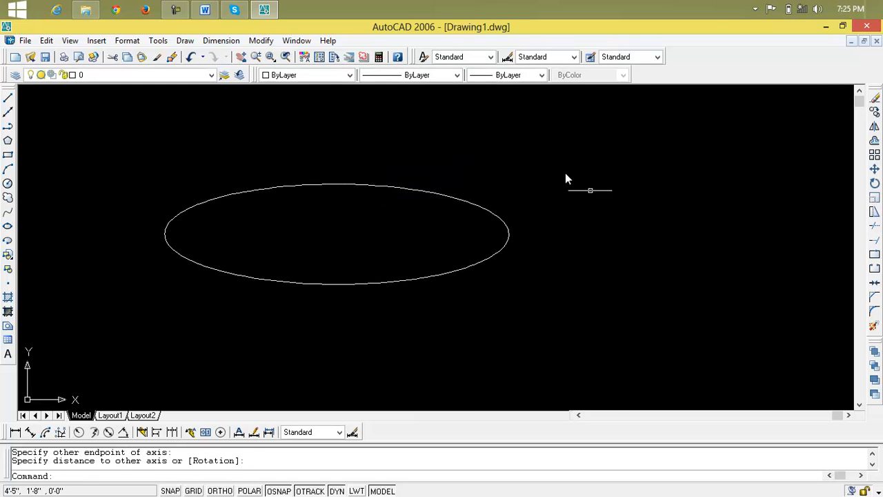
{"action": "left_click", "coordinate": [455, 197]}
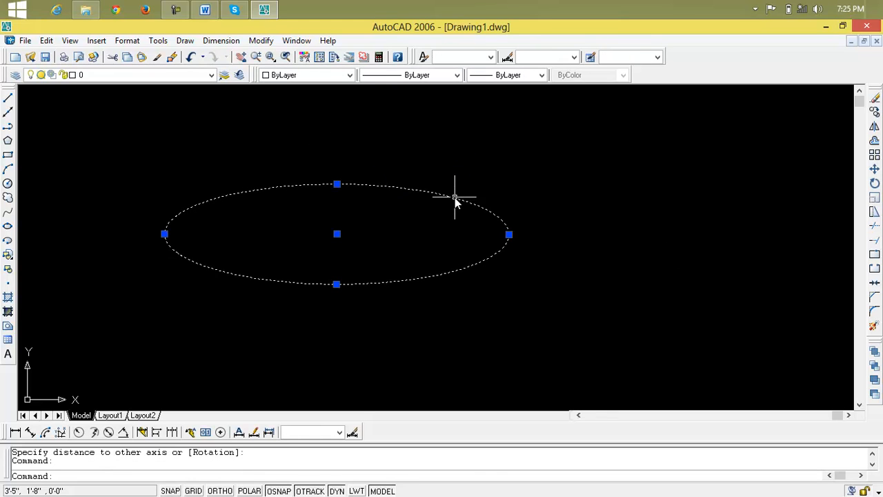
{"action": "key", "text": "Delete"}
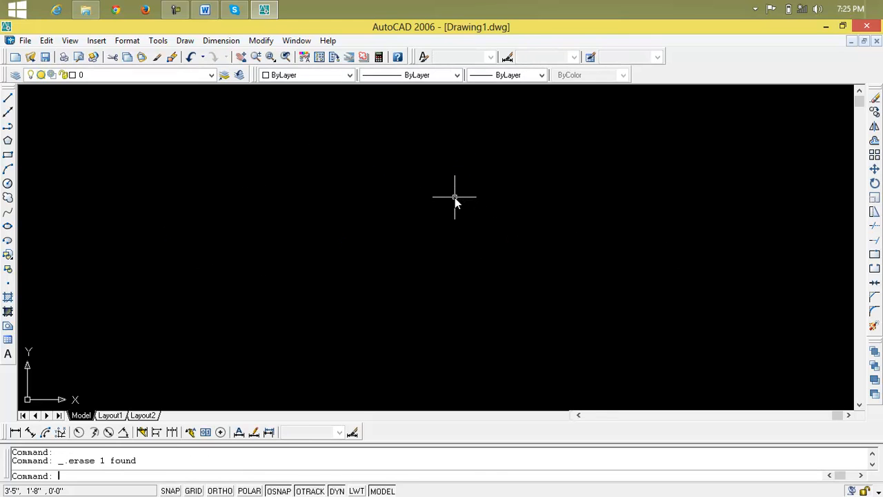
Draw a 5' by 3' rectangle and fit the whole drawing in view.
{"action": "left_click", "coordinate": [8, 155]}
{"action": "left_click", "coordinate": [211, 176]}
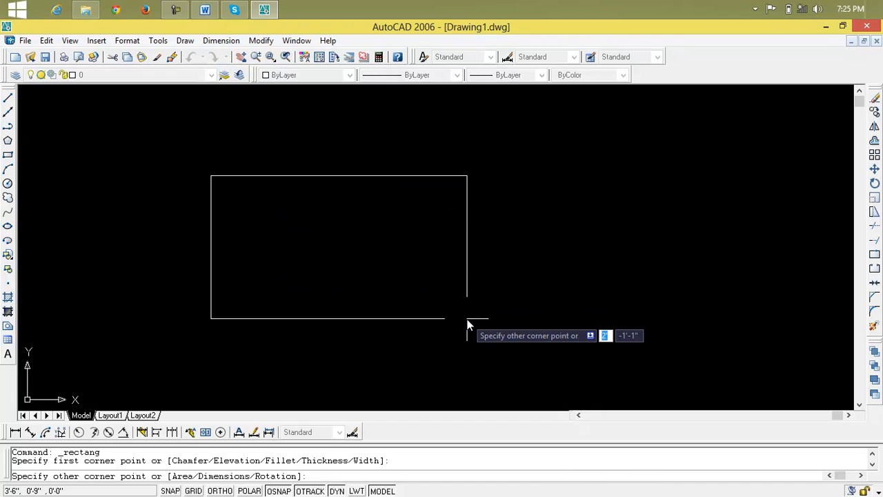
{"action": "key", "text": "F8"}
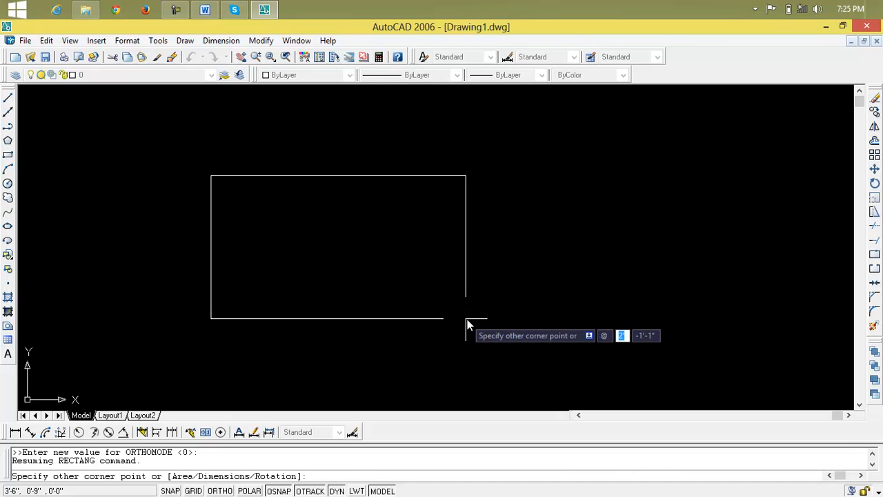
{"action": "type", "text": "5"}
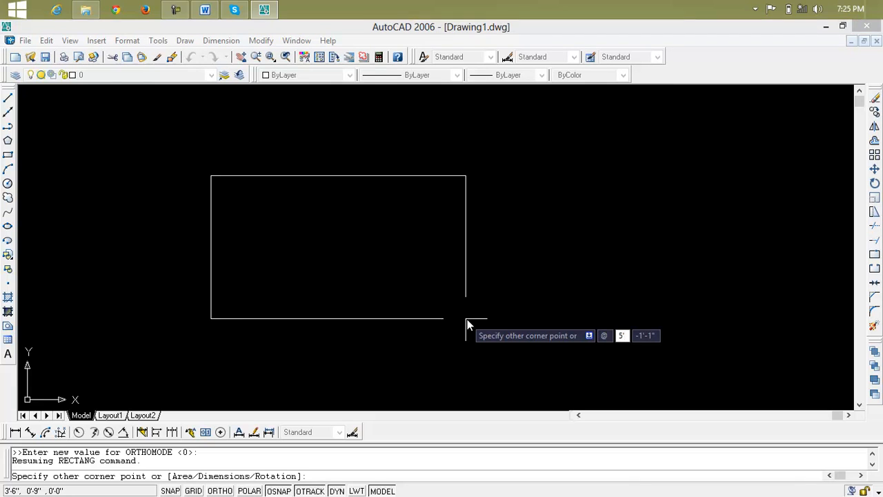
{"action": "key", "text": "Tab"}
{"action": "type", "text": "3"}
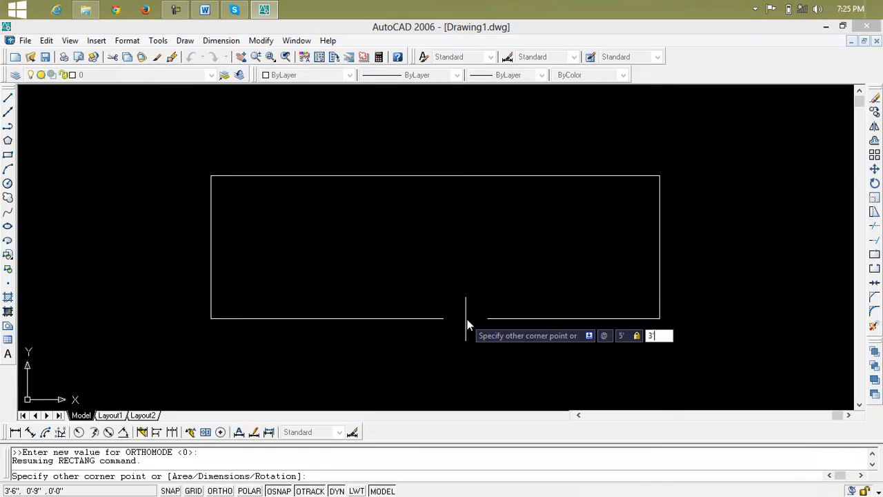
{"action": "key", "text": "Return"}
{"action": "type", "text": "z"}
{"action": "key", "text": "Return"}
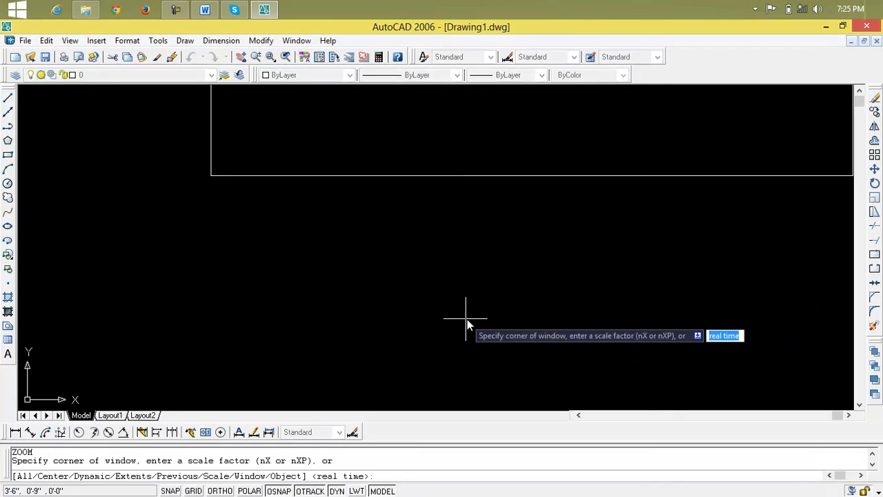
{"action": "type", "text": "a"}
{"action": "key", "text": "Return"}
{"action": "mouse_move", "coordinate": [550, 212]}
{"action": "middle_mouse_down"}
{"action": "mouse_move", "coordinate": [393, 331]}
{"action": "mouse_move", "coordinate": [396, 235]}
{"action": "mouse_move", "coordinate": [402, 249]}
{"action": "middle_mouse_up"}
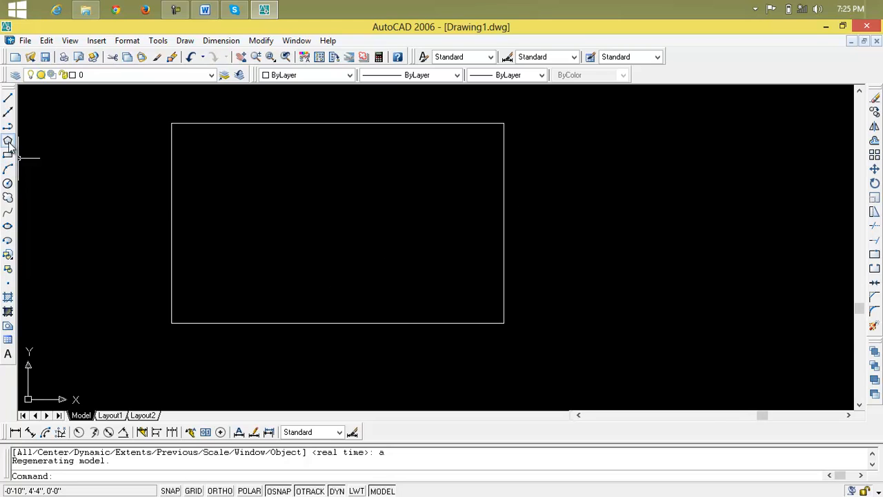
With Ortho on, draw an ellipse inscribed in the rectangle through the midpoints of its side and top edges, and delete the ellipse.
{"action": "left_click", "coordinate": [8, 226]}
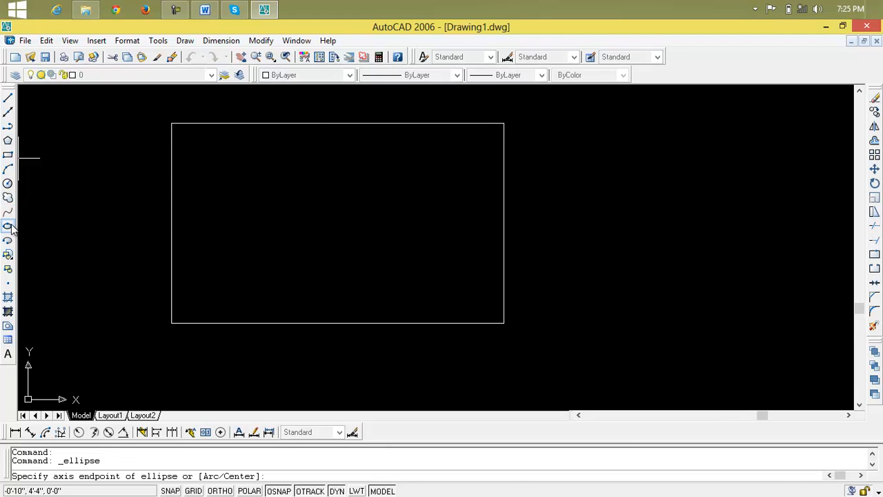
{"action": "left_click", "coordinate": [172, 224]}
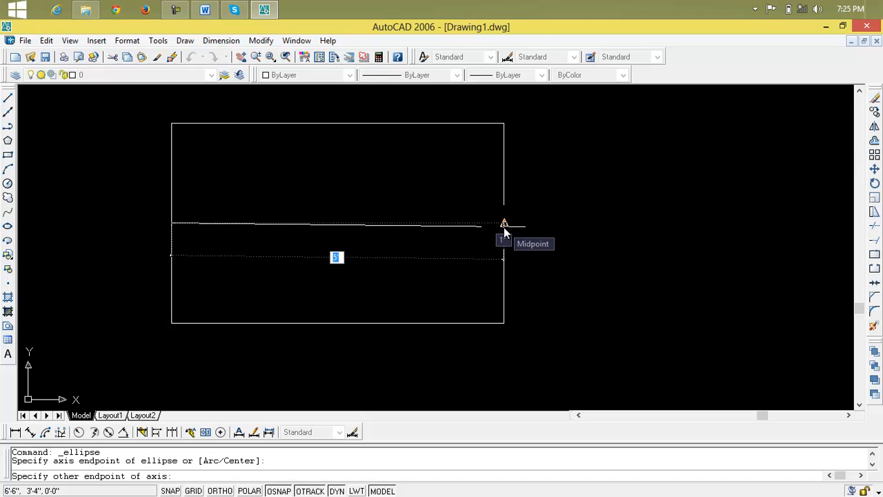
{"action": "key", "text": "F8"}
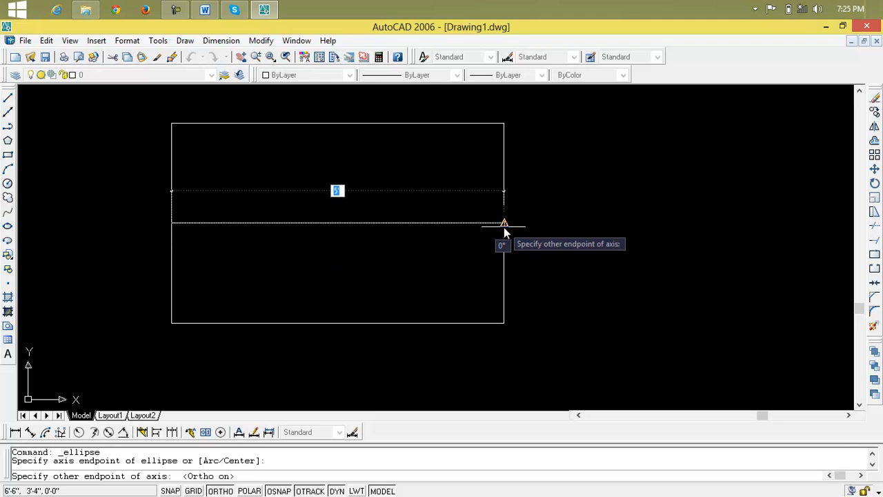
{"action": "left_click", "coordinate": [504, 225]}
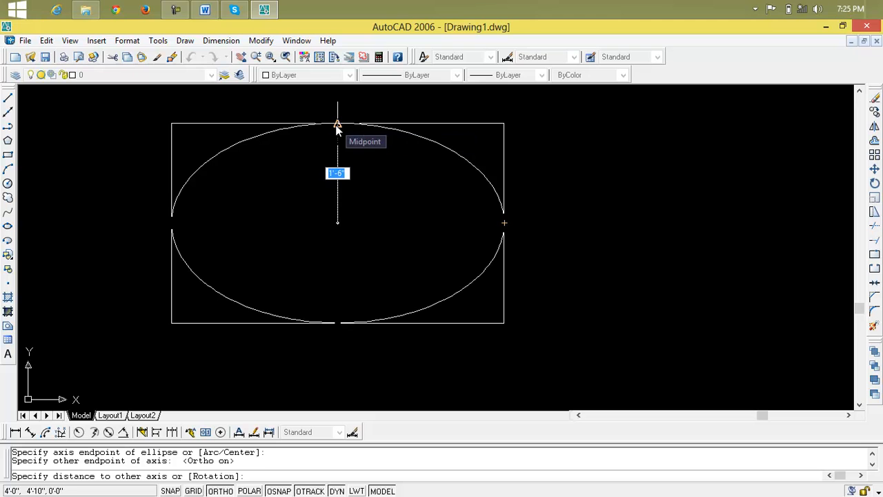
{"action": "left_click", "coordinate": [337, 129]}
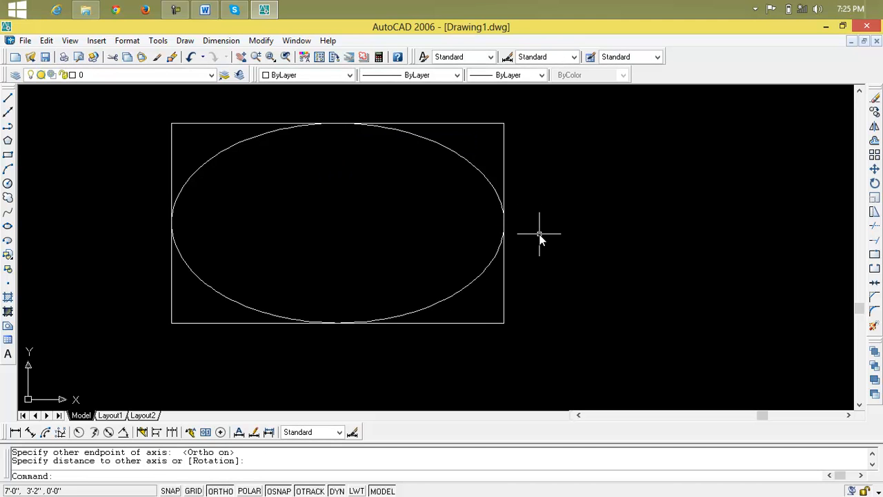
{"action": "left_click", "coordinate": [479, 171]}
{"action": "key", "text": "Delete"}
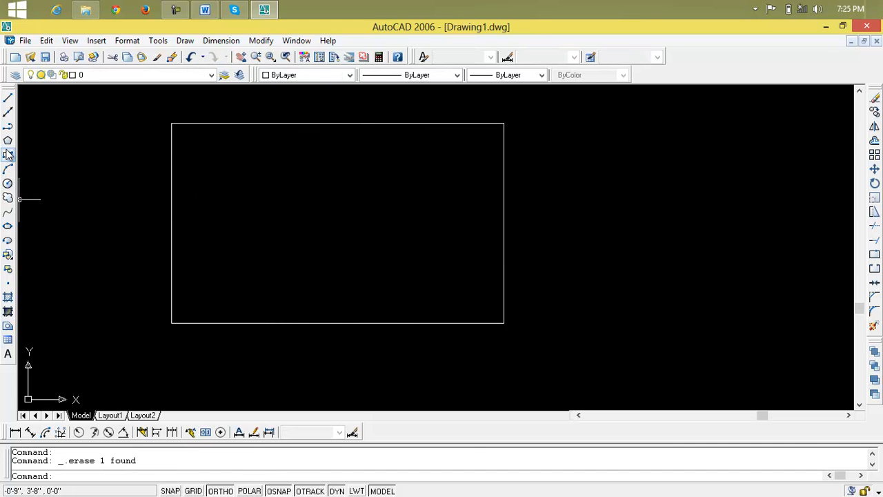
Draw an ellipse between the rectangle's side midpoints, picking the other axis distance freehand inside the rectangle, and erase the ellipse.
{"action": "left_click", "coordinate": [7, 229]}
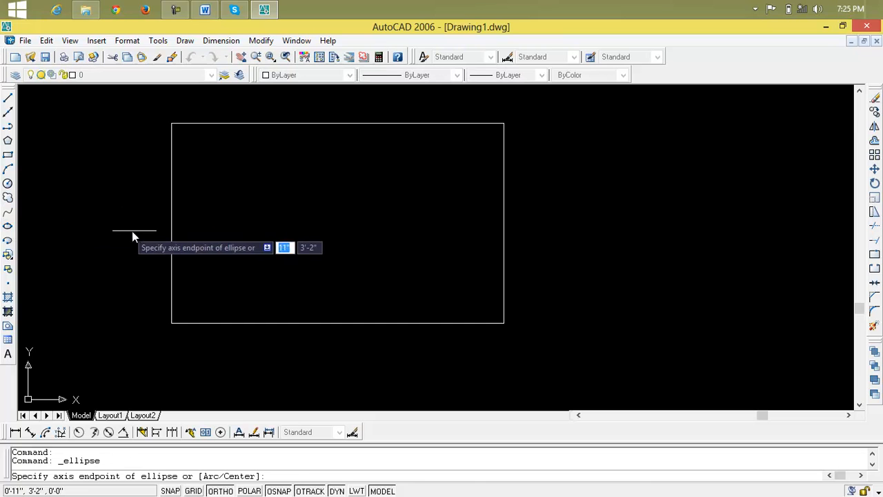
{"action": "left_click", "coordinate": [172, 225]}
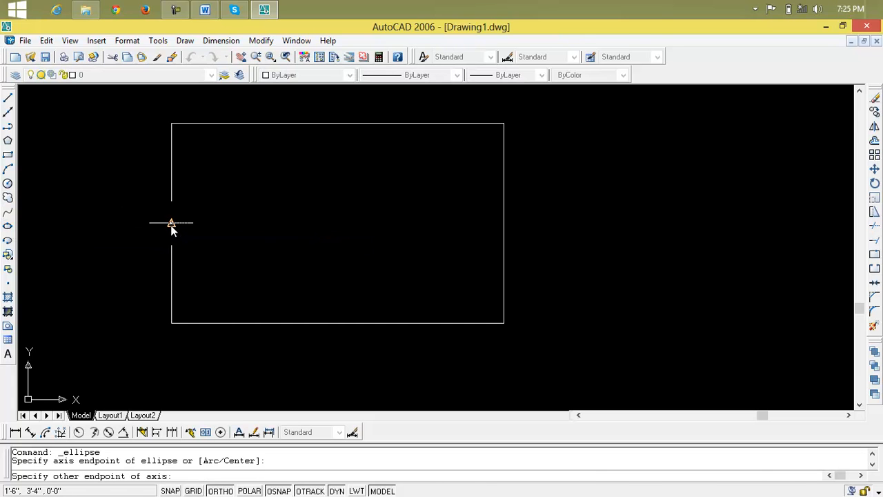
{"action": "left_click", "coordinate": [503, 225]}
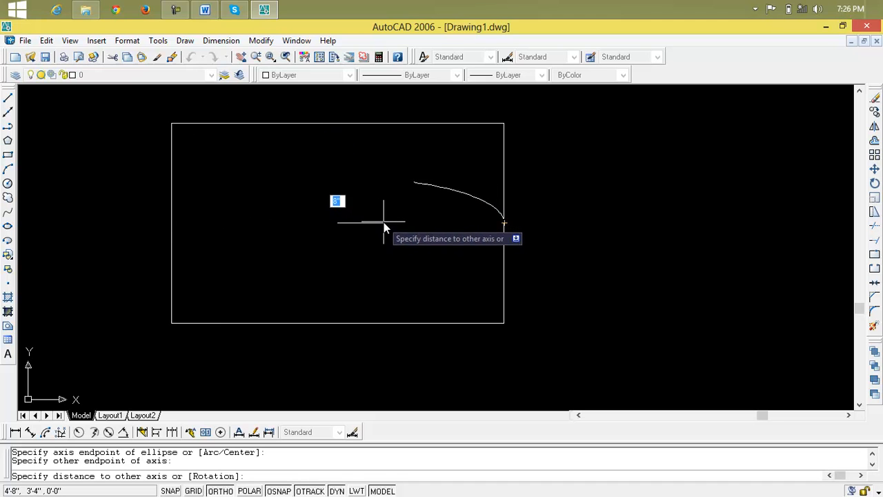
{"action": "left_click", "coordinate": [436, 221]}
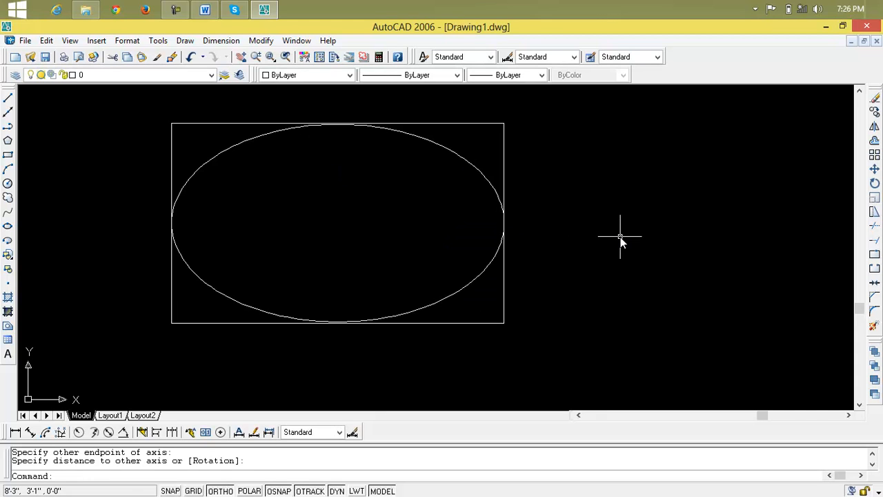
{"action": "left_click", "coordinate": [463, 156]}
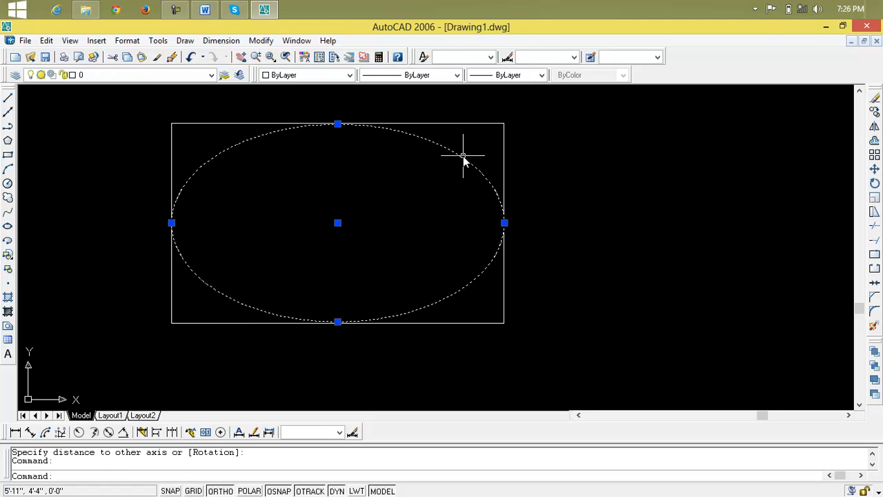
{"action": "key", "text": "Delete"}
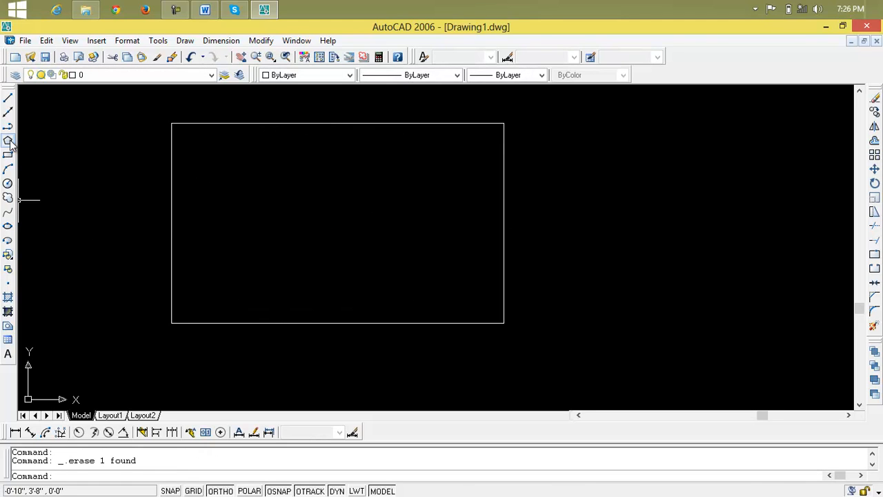
Draw a vertical line from the midpoint of the rectangle's top edge to the midpoint of its bottom edge.
{"action": "left_click", "coordinate": [8, 99]}
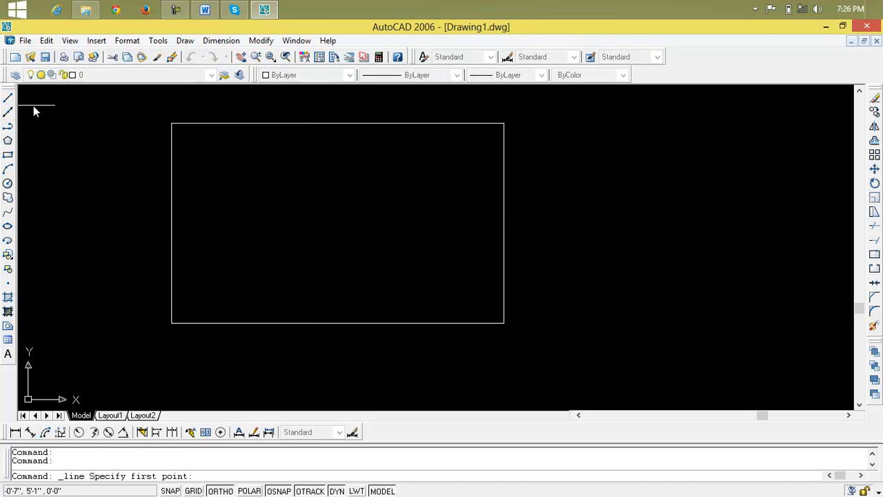
{"action": "key", "text": "Return"}
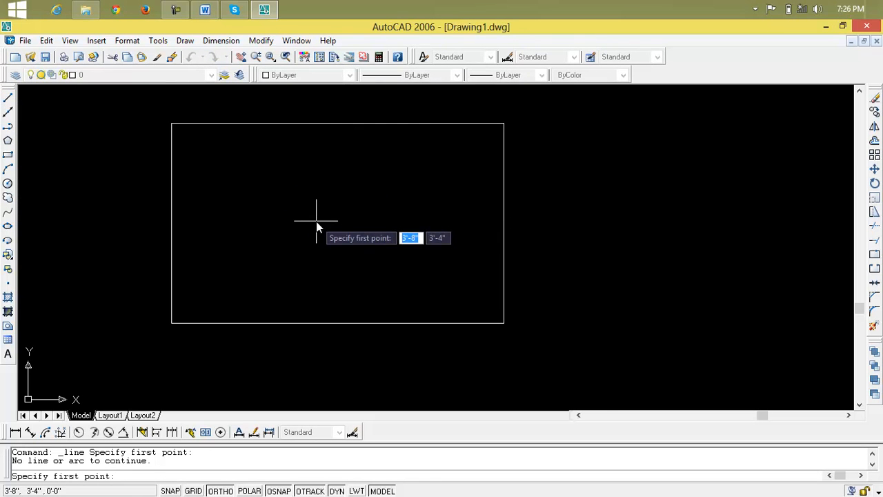
{"action": "left_click", "coordinate": [339, 125]}
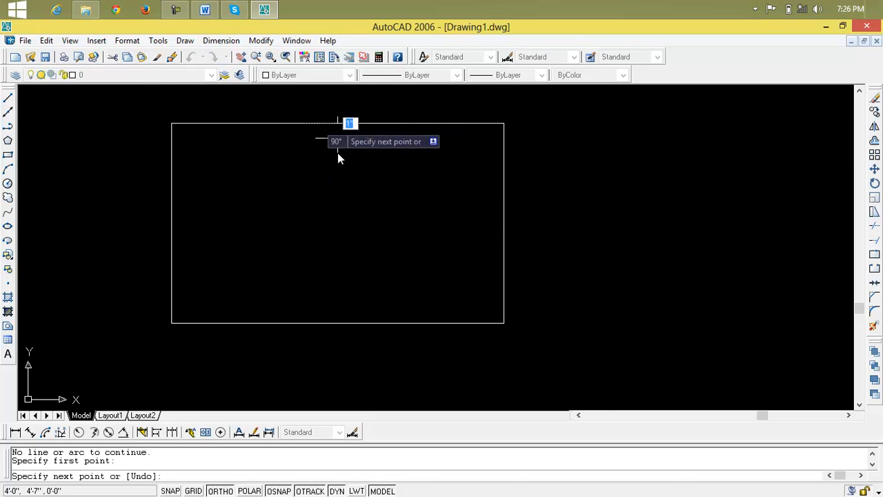
{"action": "left_click", "coordinate": [338, 321]}
{"action": "key", "text": "Return"}
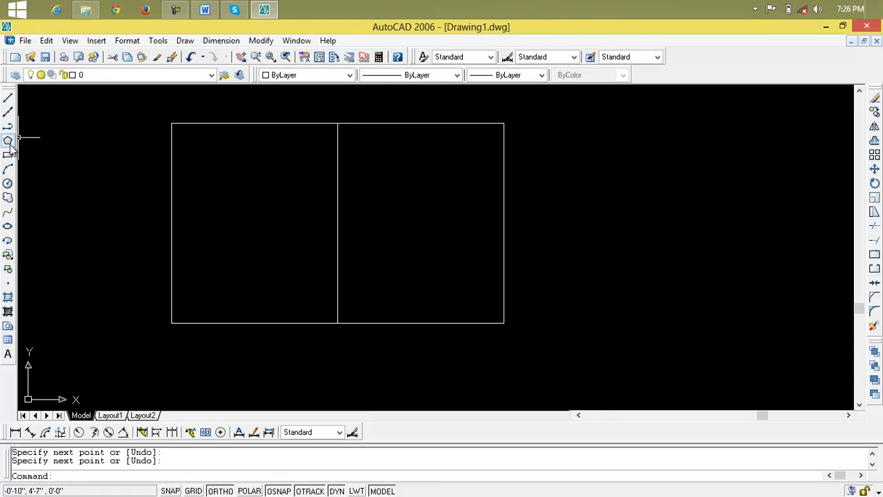
Draw an ellipse inscribed in the rectangle between its side midpoints, reaching the midpoint of the top edge.
{"action": "left_click", "coordinate": [9, 226]}
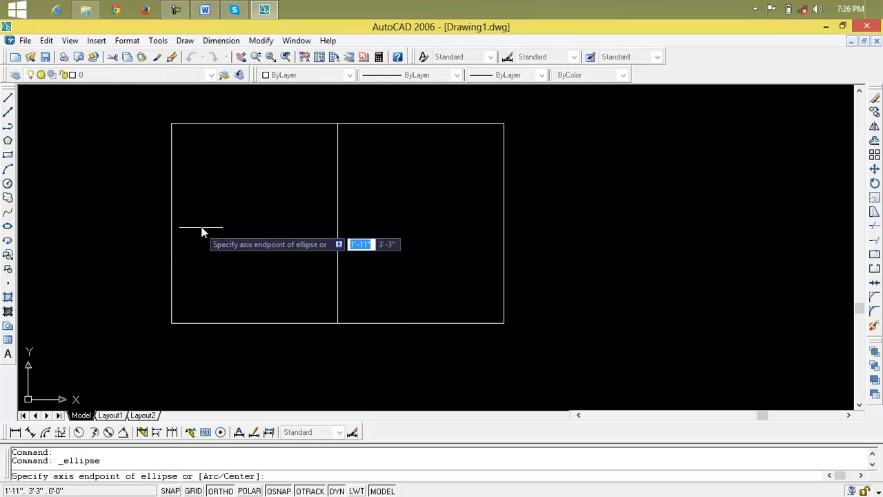
{"action": "left_click", "coordinate": [171, 225]}
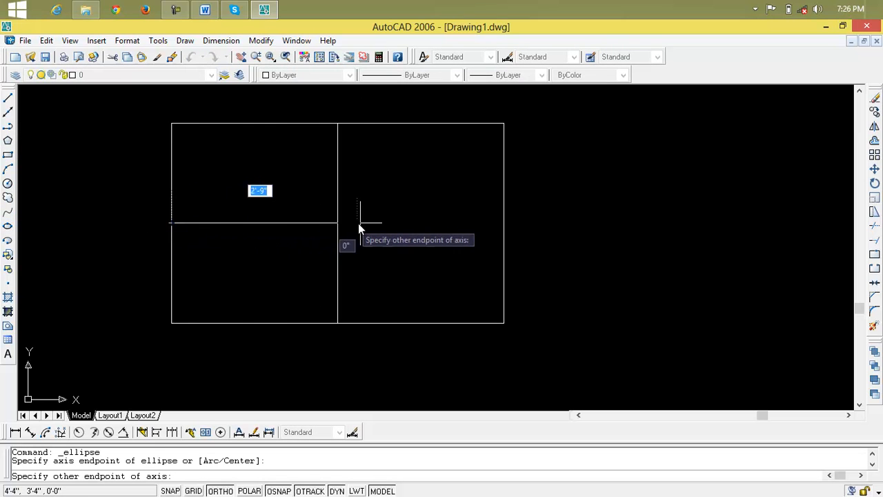
{"action": "left_click", "coordinate": [503, 223]}
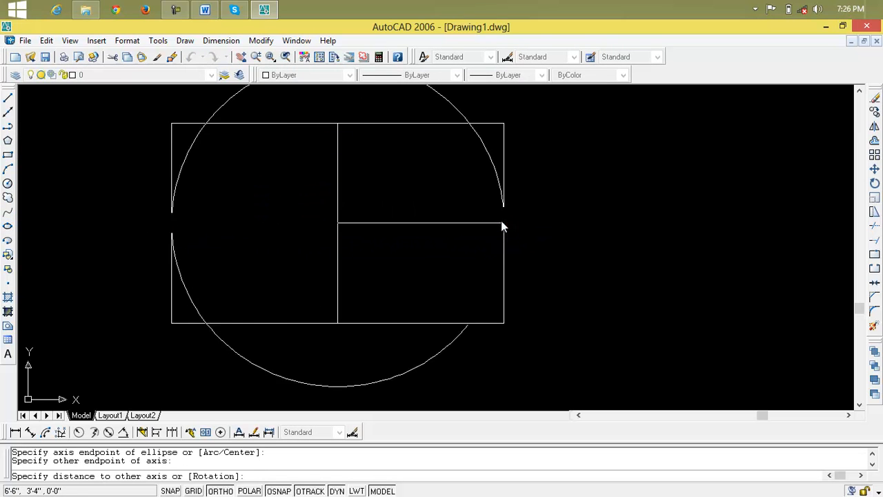
{"action": "left_click", "coordinate": [337, 124]}
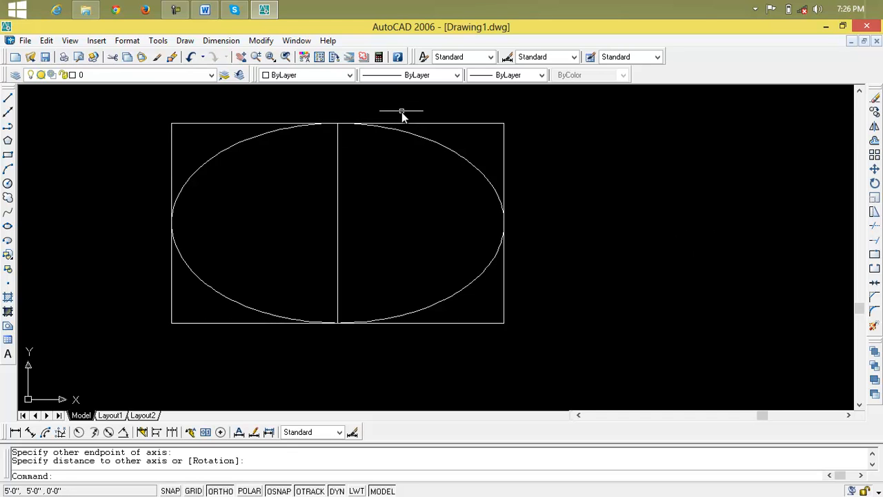
Draw a smaller ellipse from the rectangle's left side midpoint to the vertical line's midpoint, with the other half-axis about 9".
{"action": "left_click", "coordinate": [8, 225]}
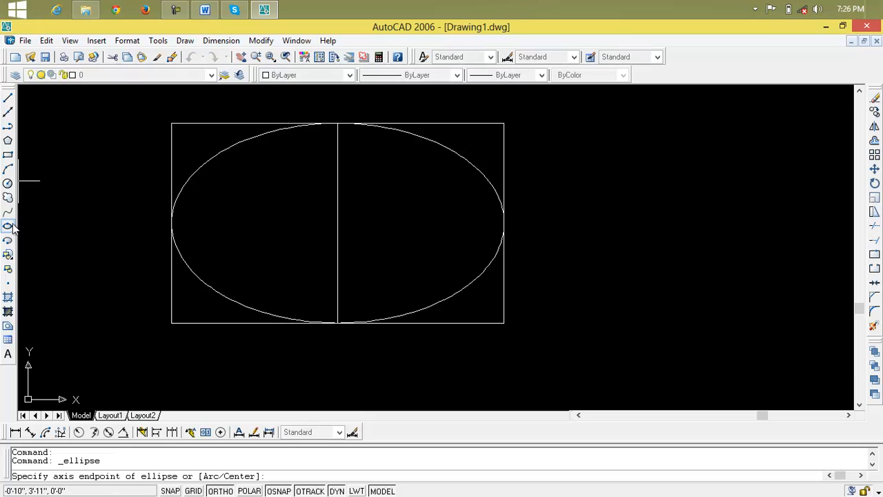
{"action": "left_click", "coordinate": [172, 223]}
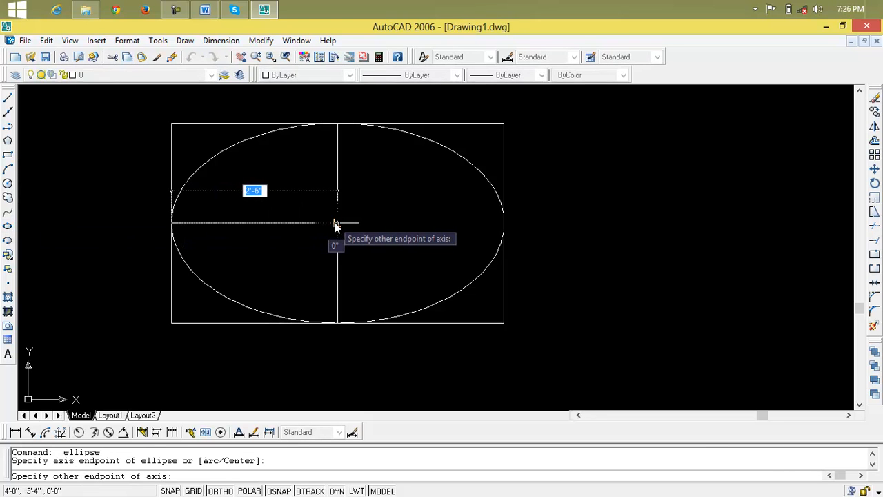
{"action": "left_click", "coordinate": [337, 224]}
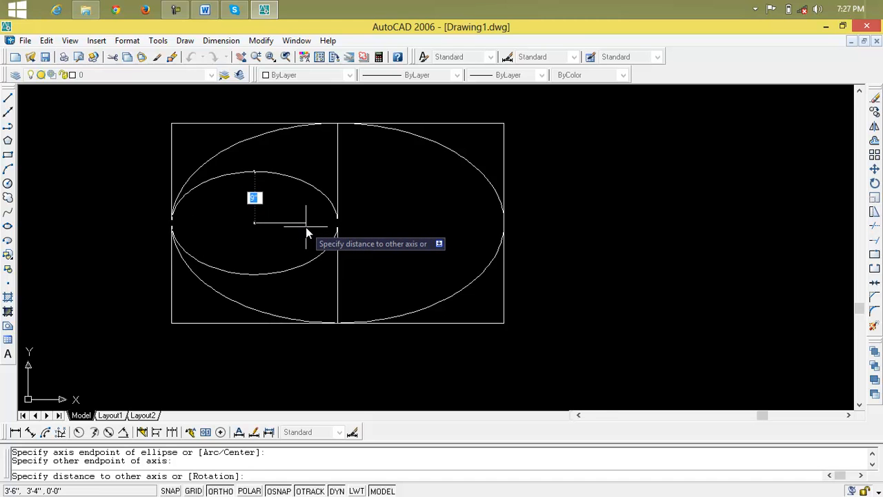
{"action": "left_click", "coordinate": [306, 227]}
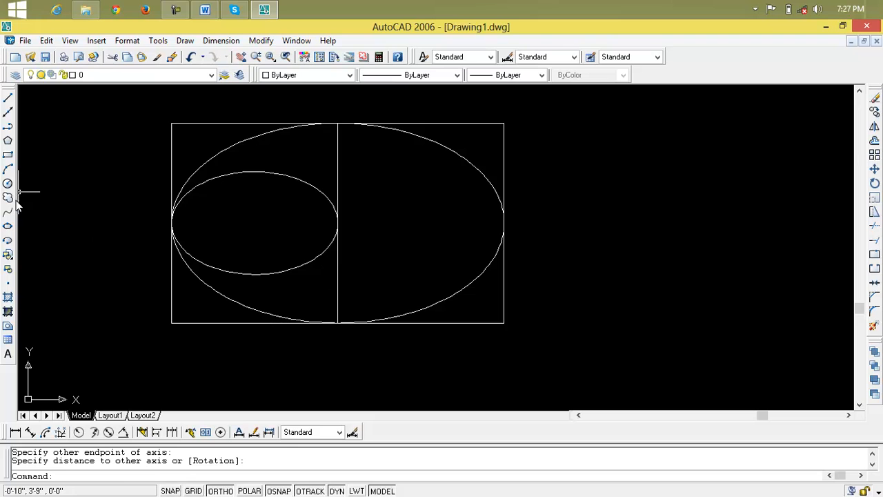
Draw an ellipse from the rectangle's left side midpoint to the center of the left half's ellipse, with the other half-axis about 5".
{"action": "left_click", "coordinate": [7, 225]}
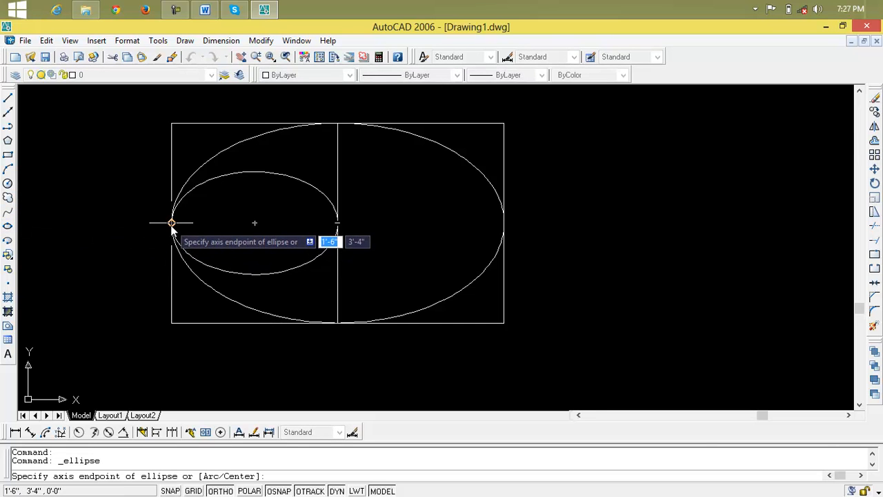
{"action": "left_click", "coordinate": [172, 222]}
{"action": "left_click", "coordinate": [253, 224]}
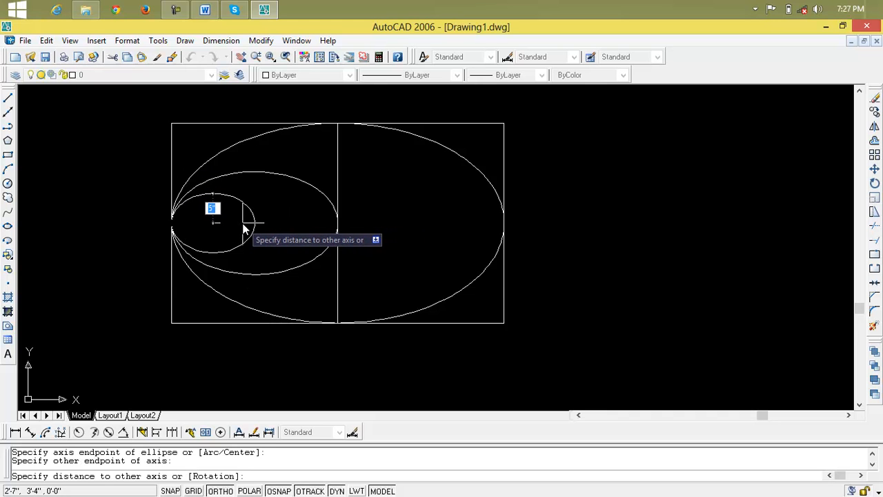
{"action": "left_click", "coordinate": [245, 228]}
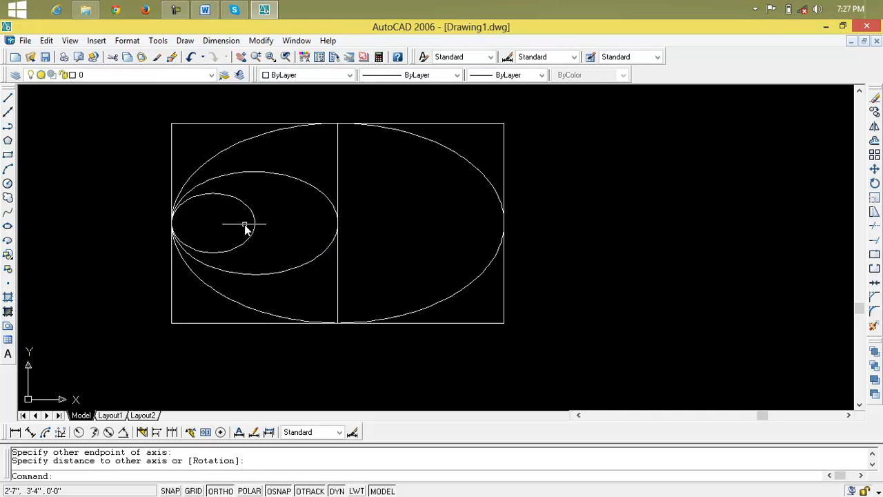
Draw the innermost left ellipse from the left side midpoint to the center of the previous ellipse, picking its height freehand.
{"action": "left_click", "coordinate": [7, 226]}
{"action": "left_click", "coordinate": [171, 223]}
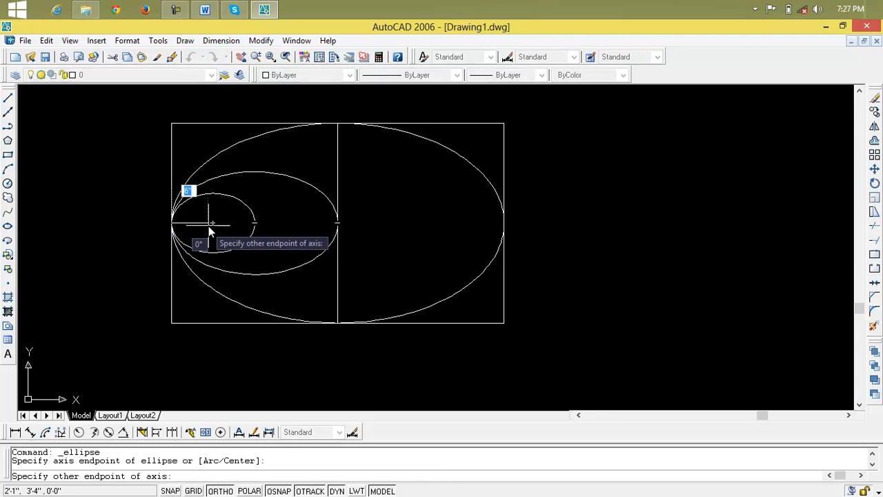
{"action": "left_click", "coordinate": [212, 224]}
{"action": "left_click", "coordinate": [202, 225]}
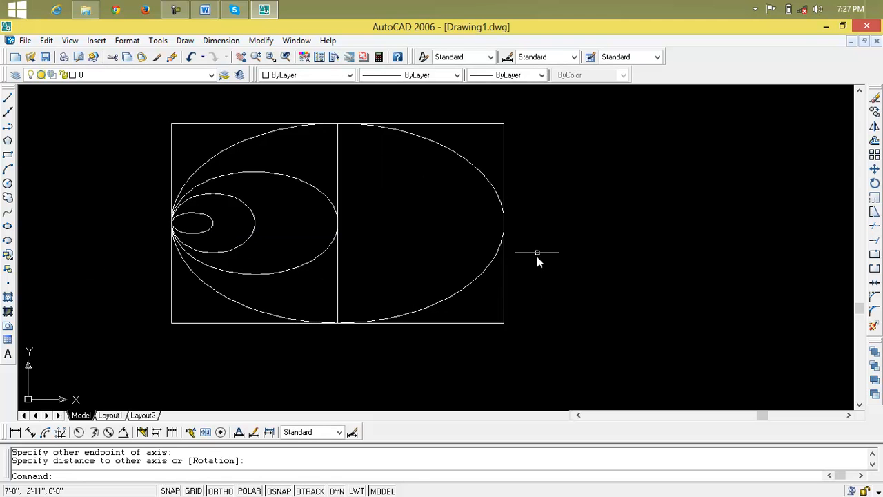
Draw an ellipse from the rectangle's right side midpoint to the vertical line's midpoint, picking the other axis distance freehand.
{"action": "left_click", "coordinate": [7, 226]}
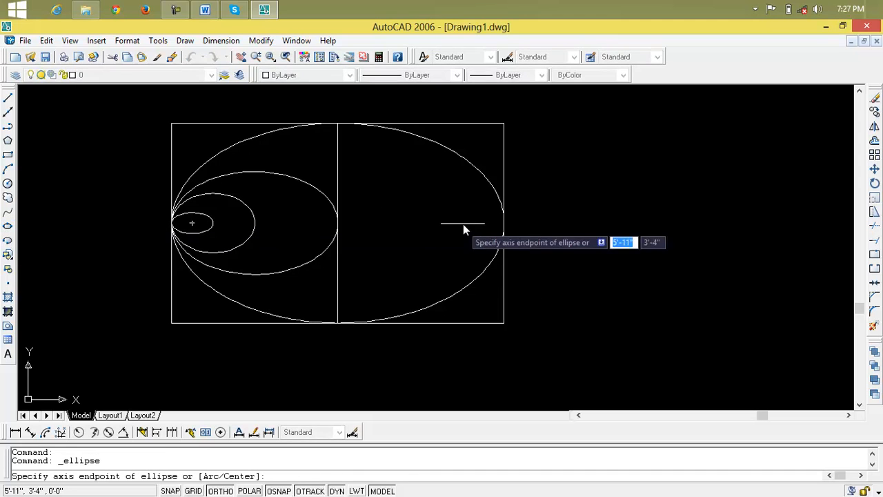
{"action": "left_click", "coordinate": [503, 223]}
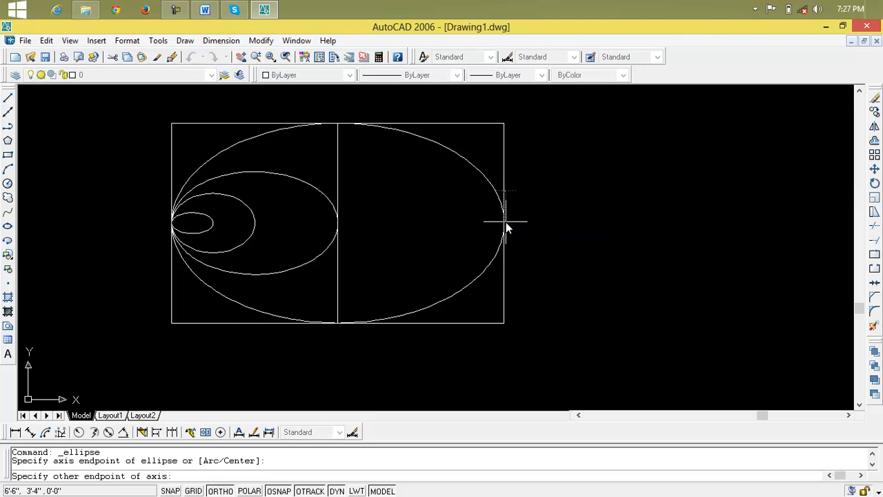
{"action": "left_click", "coordinate": [337, 223]}
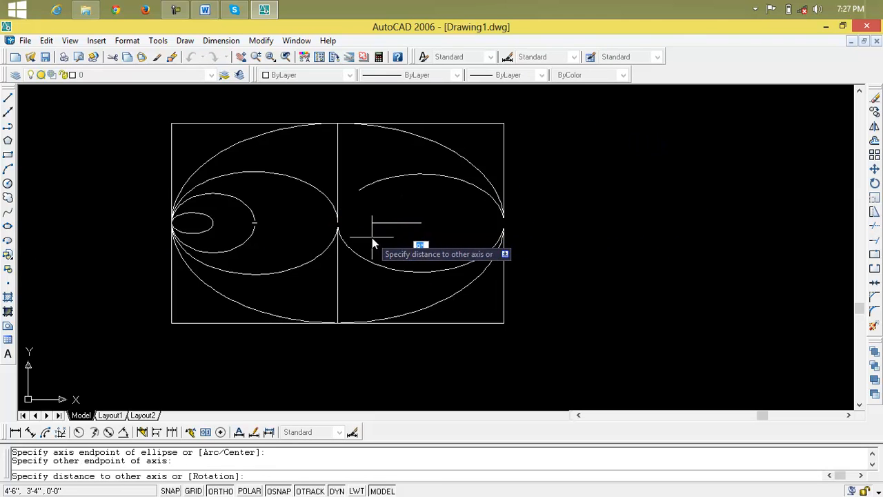
{"action": "left_click", "coordinate": [372, 241]}
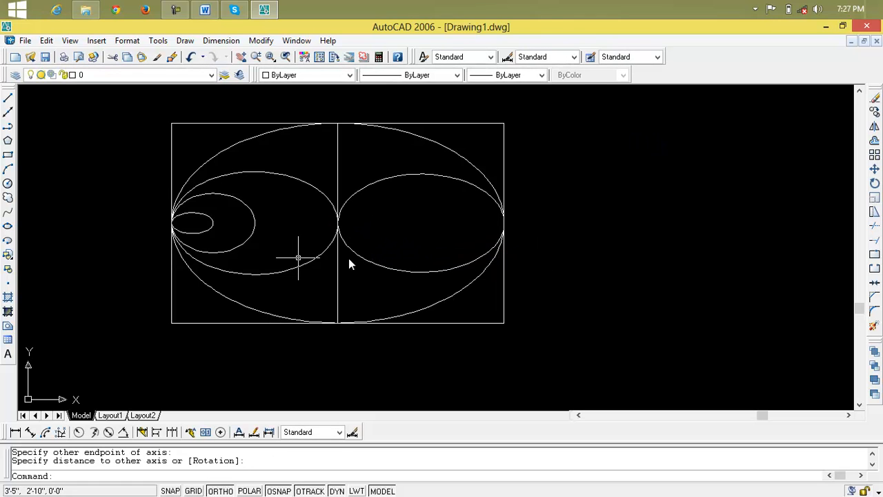
Draw an ellipse from the right side midpoint to the center of the right half's ellipse, with the other half-axis about 6".
{"action": "left_click", "coordinate": [8, 227]}
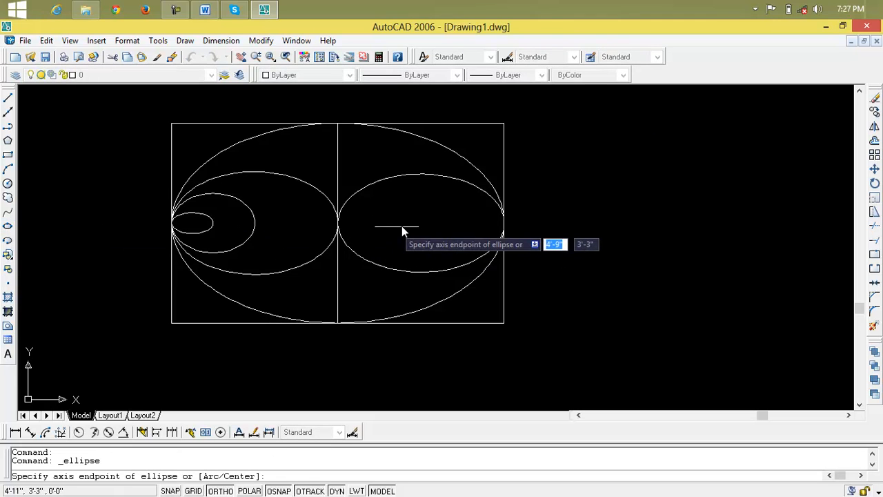
{"action": "left_click", "coordinate": [504, 222]}
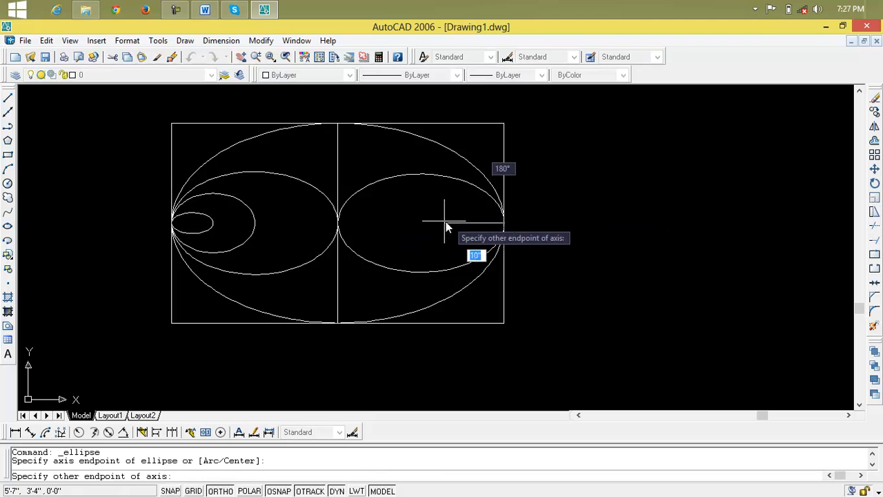
{"action": "left_click", "coordinate": [419, 223]}
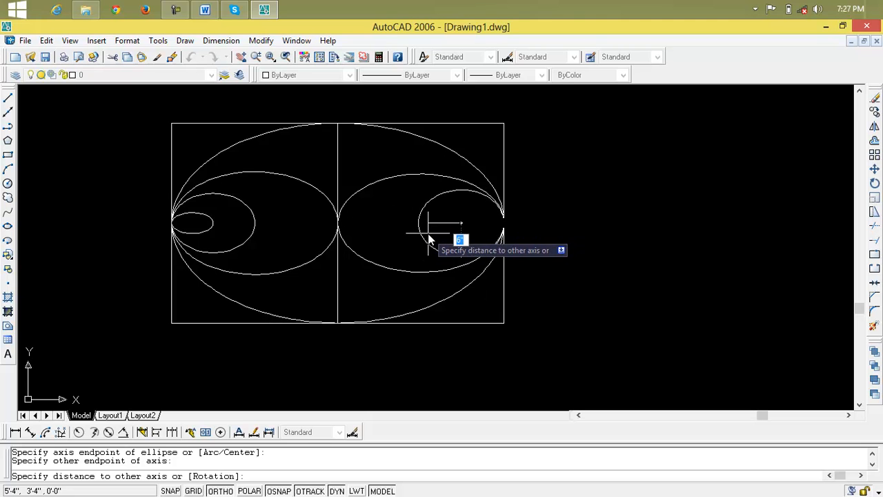
{"action": "left_click", "coordinate": [430, 237]}
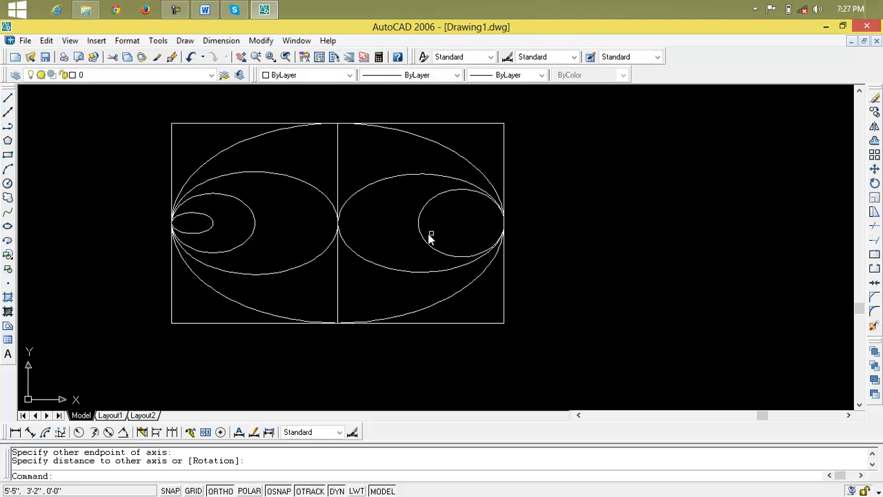
Draw the innermost right ellipse from the right side midpoint to the center of the previous ellipse, with the other half-axis about 3".
{"action": "left_click", "coordinate": [9, 228]}
{"action": "left_click", "coordinate": [504, 222]}
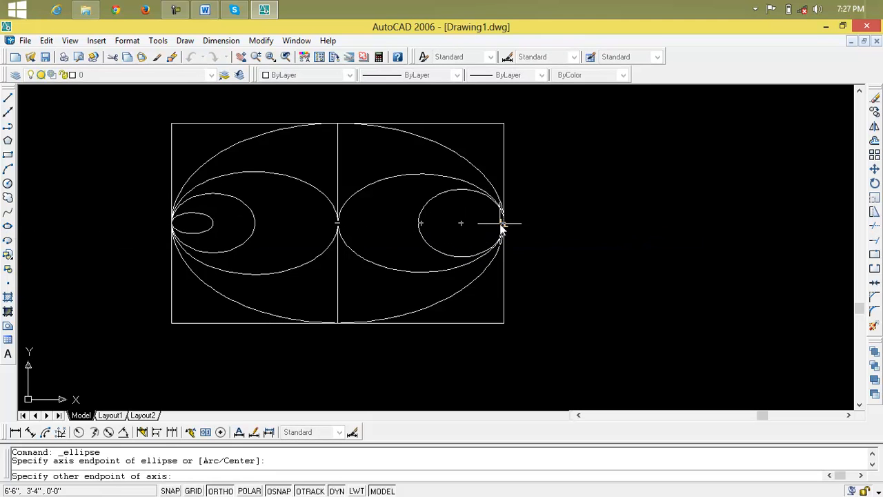
{"action": "left_click", "coordinate": [464, 222]}
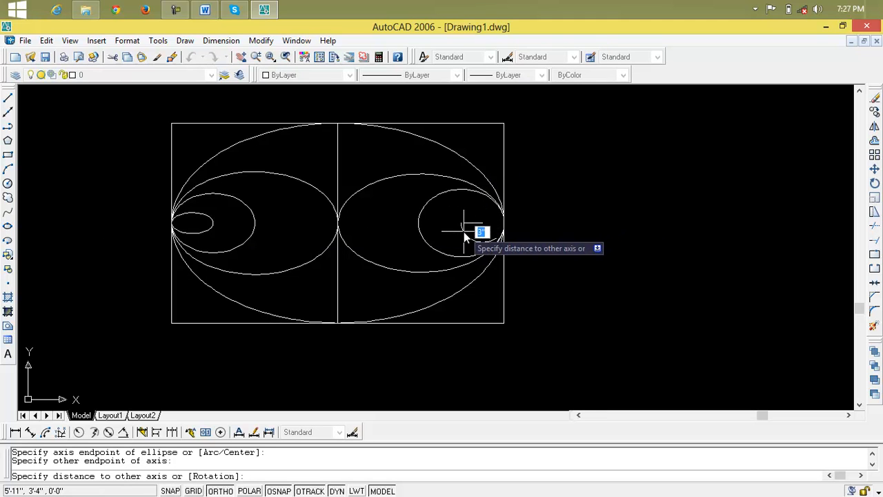
{"action": "left_click", "coordinate": [467, 234]}
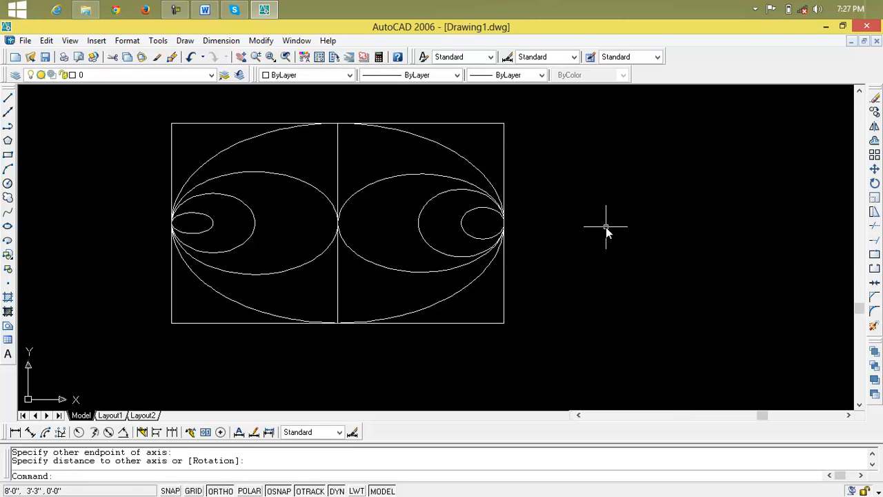
Turn off the display of the UCS icon at the UCS origin point in the UCS settings.
{"action": "scroll", "coordinate": [606, 227], "scroll_direction": "down", "scroll_amount": 6}
{"action": "middle_click_drag", "start_coordinate": [605, 227], "coordinate": [278, 207]}
{"action": "middle_click_drag", "start_coordinate": [454, 206], "coordinate": [310, 158]}
{"action": "type", "text": "uc"}
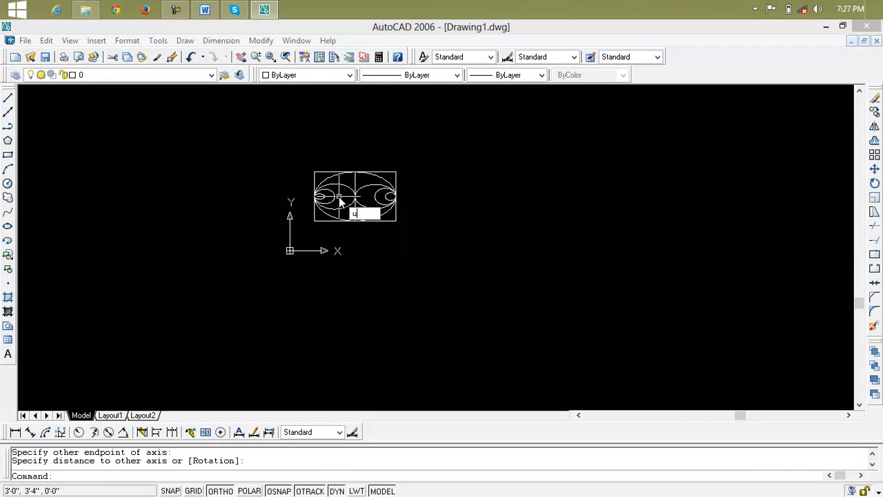
{"action": "key", "text": "Return"}
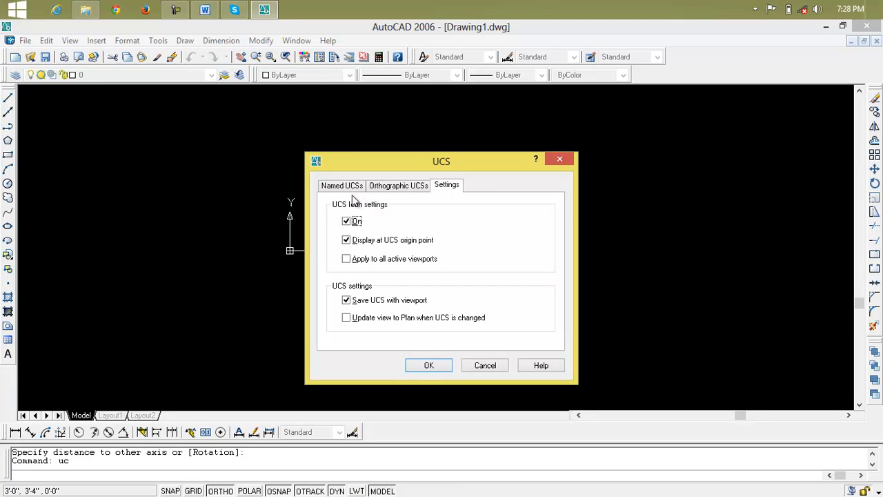
{"action": "left_click", "coordinate": [431, 365]}
Draw a 5' by 5' rectangle to the right of the rectangle with the nested ellipses and bring more of it into view.
{"action": "middle_click_drag", "start_coordinate": [436, 262], "coordinate": [337, 289]}
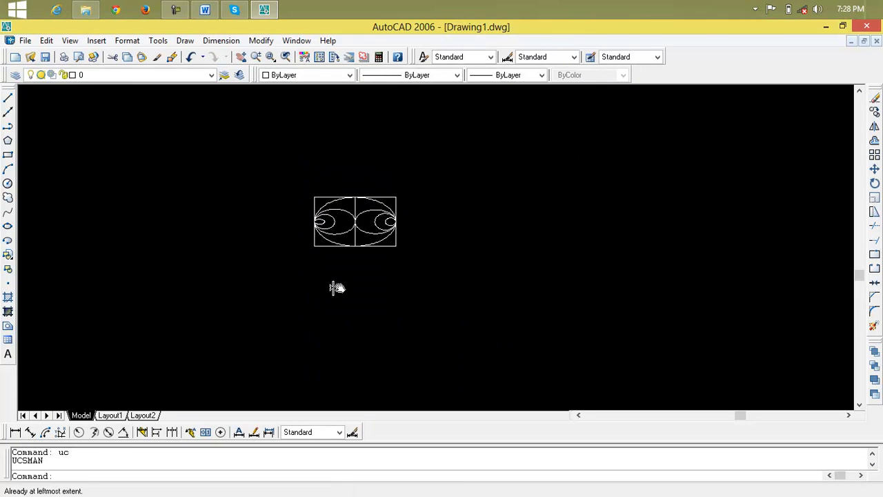
{"action": "scroll", "coordinate": [378, 243], "scroll_direction": "up", "scroll_amount": 3}
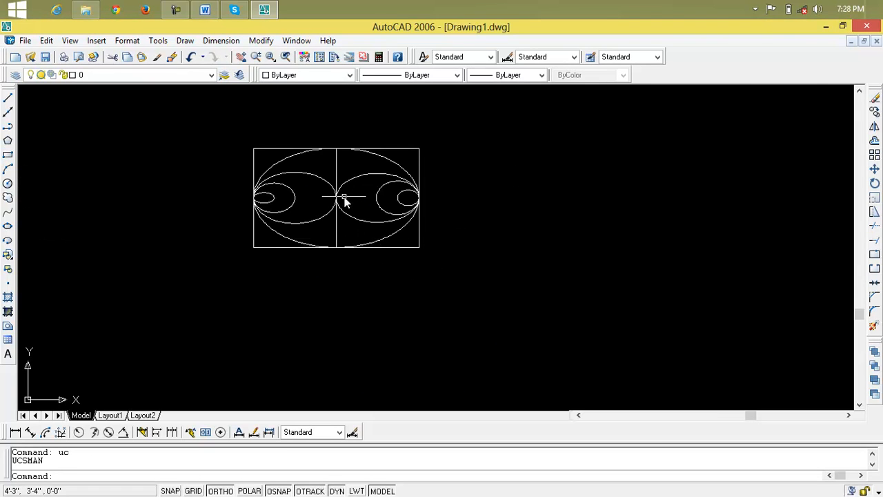
{"action": "left_click", "coordinate": [8, 155]}
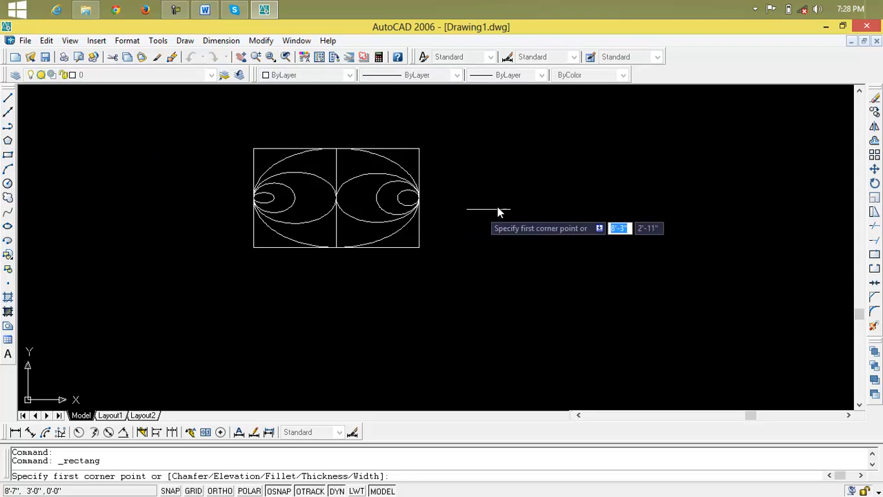
{"action": "left_click", "coordinate": [514, 168]}
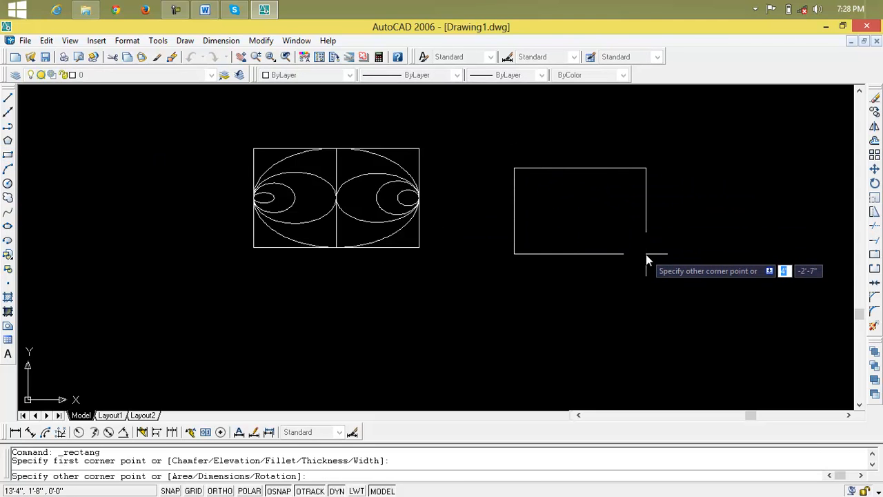
{"action": "key", "text": "F8"}
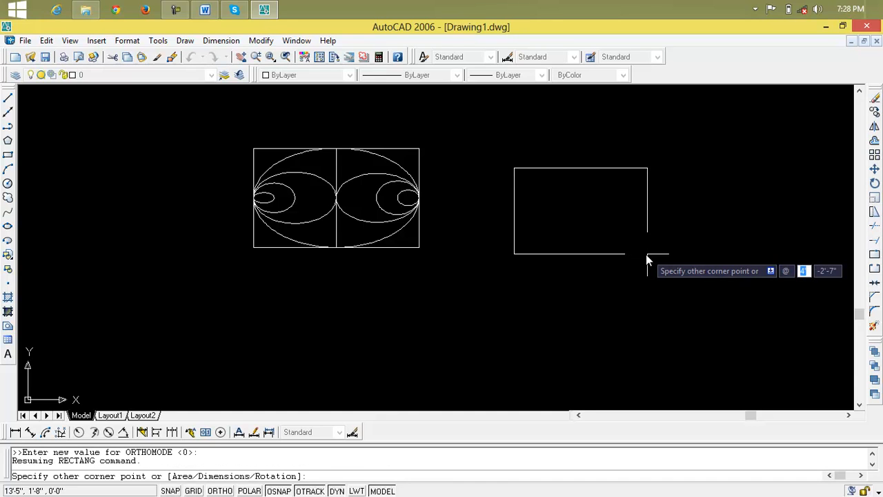
{"action": "type", "text": "5"}
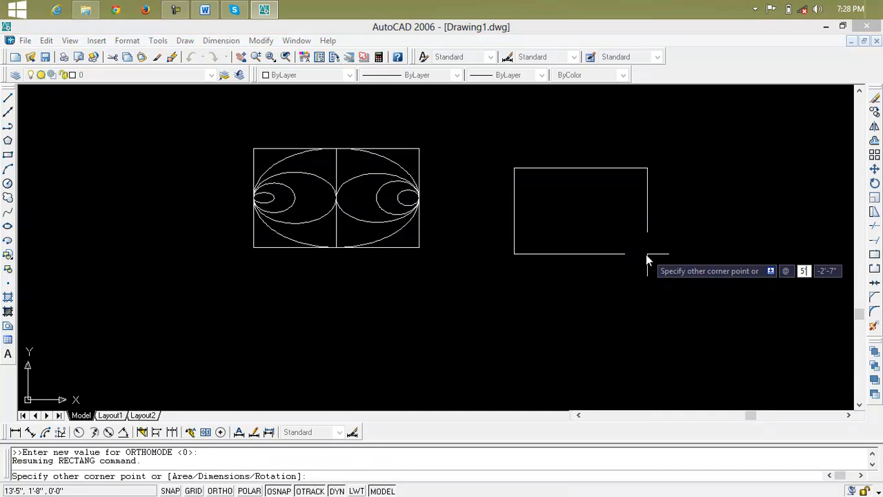
{"action": "key", "text": "Tab"}
{"action": "type", "text": "5"}
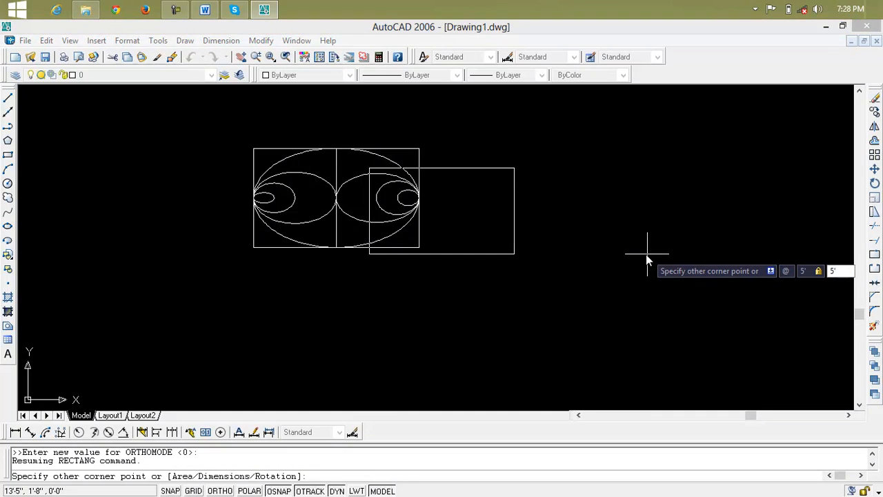
{"action": "key", "text": "Return"}
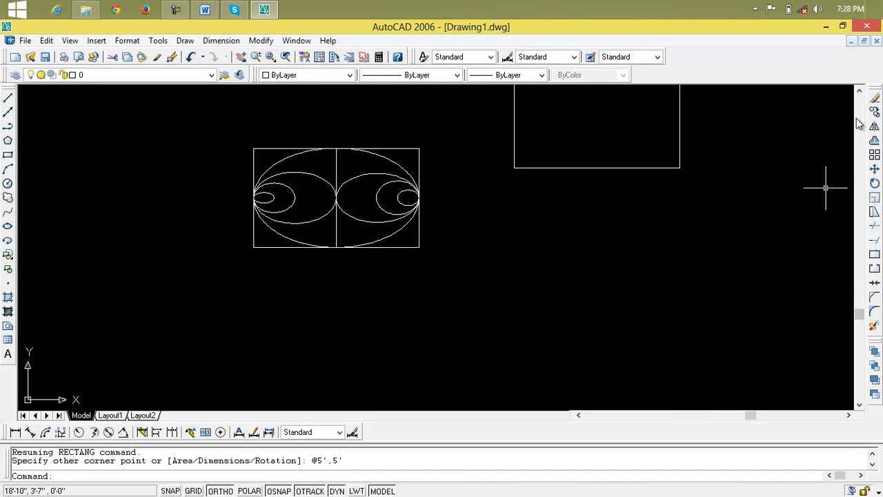
{"action": "left_click", "coordinate": [859, 91]}
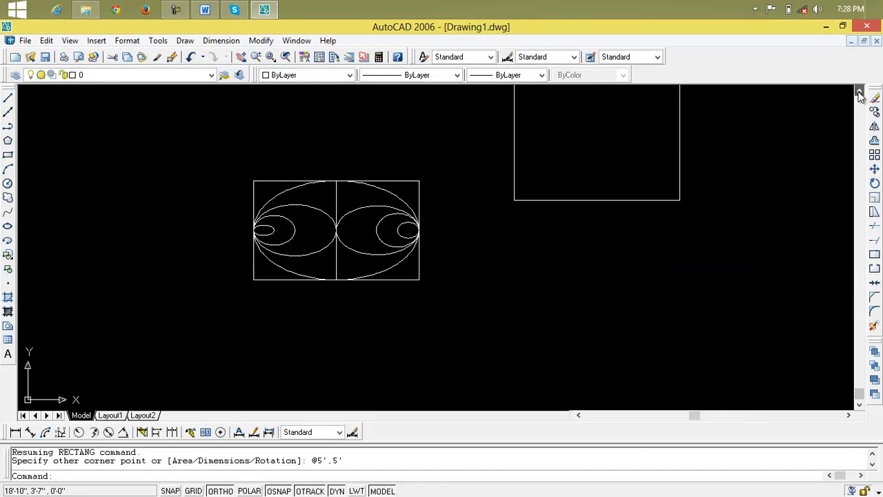
Draw a vertical and a horizontal line joining the midpoints of the opposite sides of the 5' square.
{"action": "left_click_drag", "start_coordinate": [859, 92], "coordinate": [859, 92]}
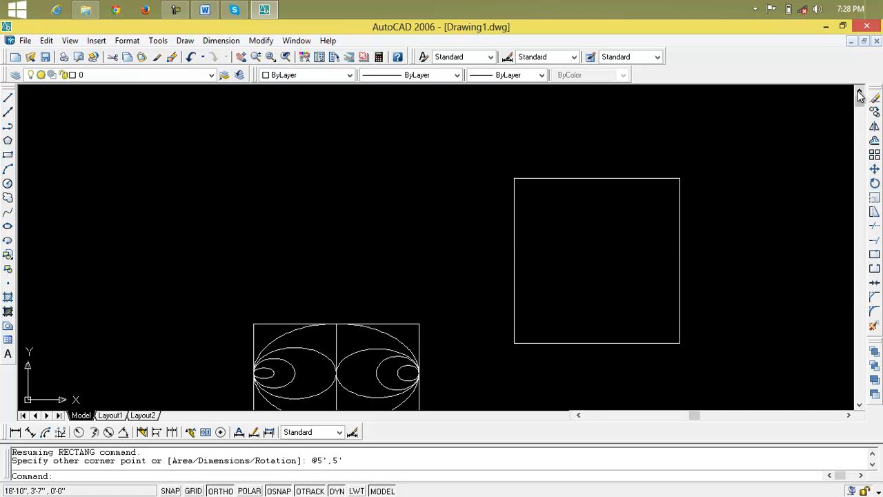
{"action": "left_click", "coordinate": [8, 99]}
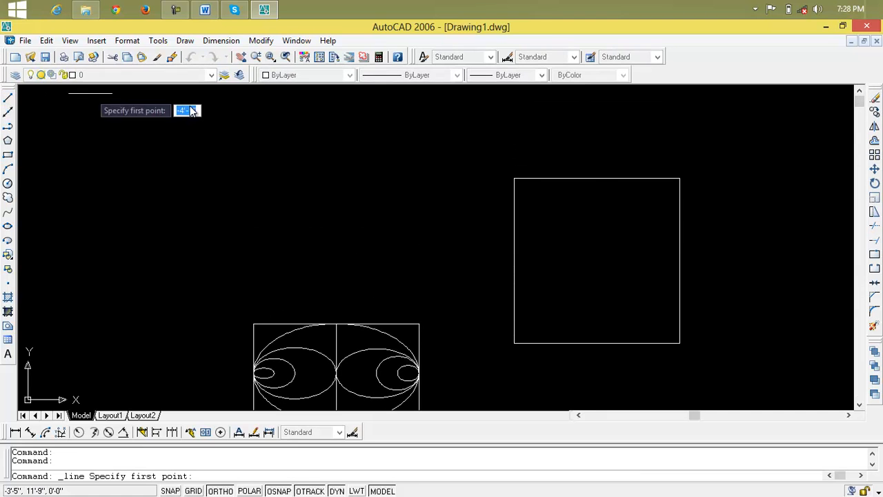
{"action": "left_click", "coordinate": [597, 177]}
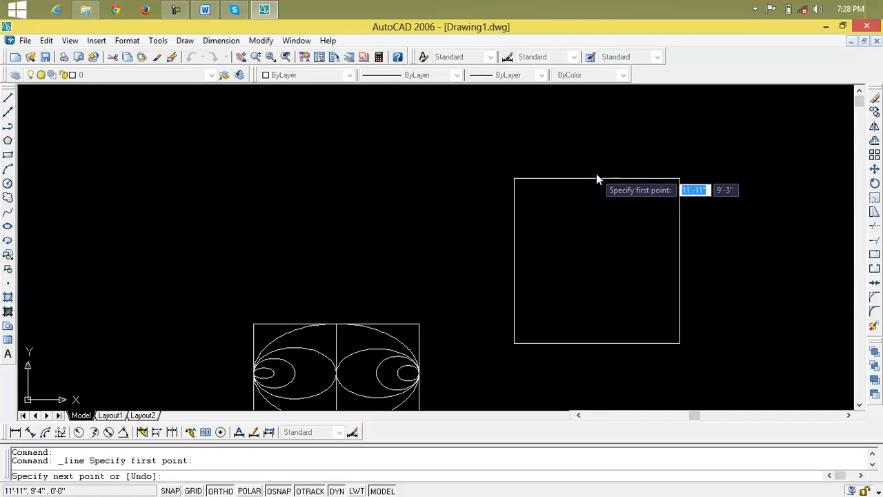
{"action": "left_click", "coordinate": [599, 344]}
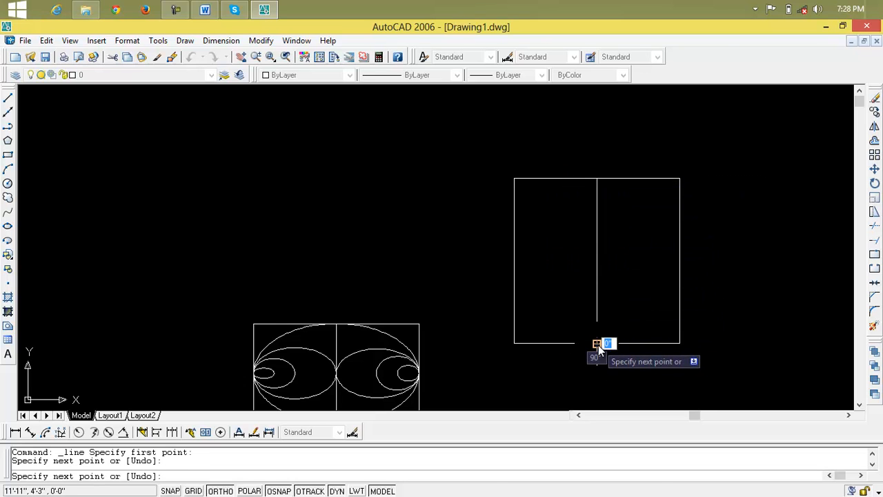
{"action": "key", "text": "Return"}
{"action": "key", "text": "Return"}
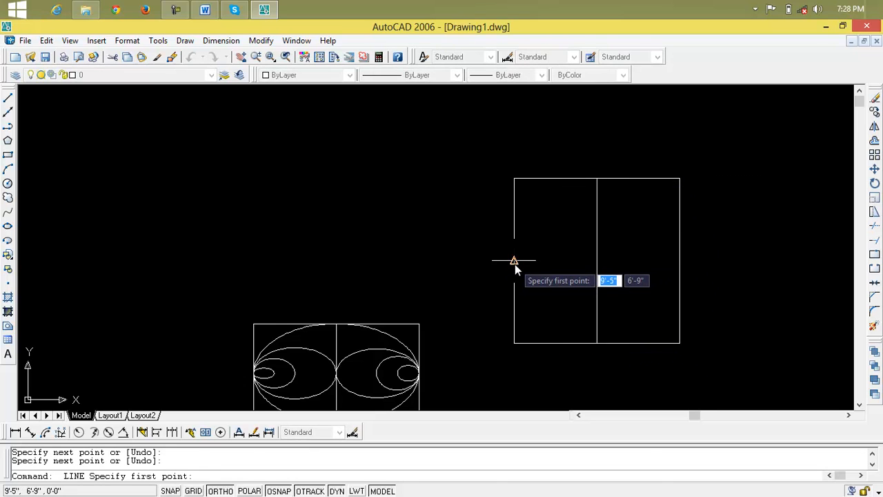
{"action": "left_click", "coordinate": [516, 263]}
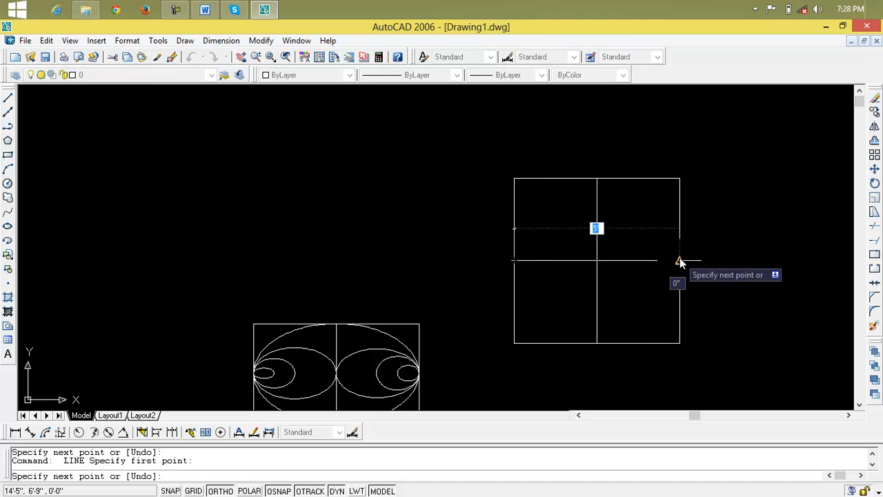
{"action": "left_click", "coordinate": [680, 261]}
{"action": "key", "text": "Return"}
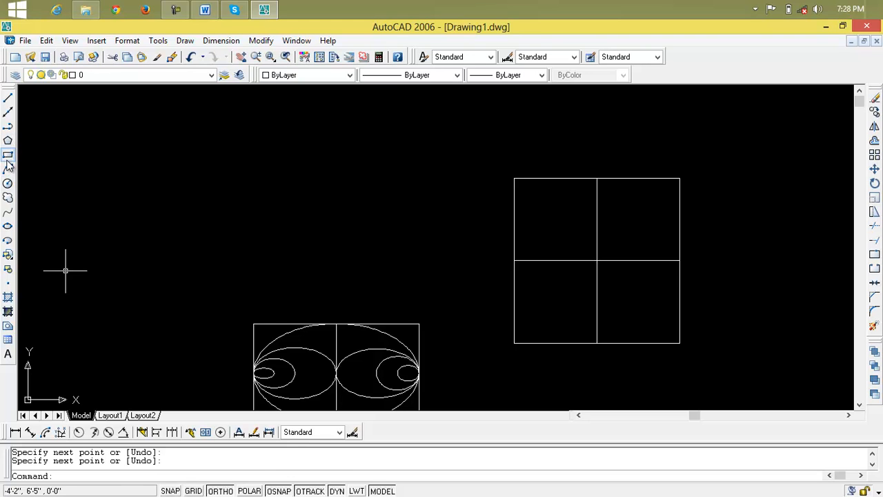
Draw a horizontal ellipse from the square's left side midpoint to its right side midpoint, with the other half-axis about 9".
{"action": "left_click", "coordinate": [9, 227]}
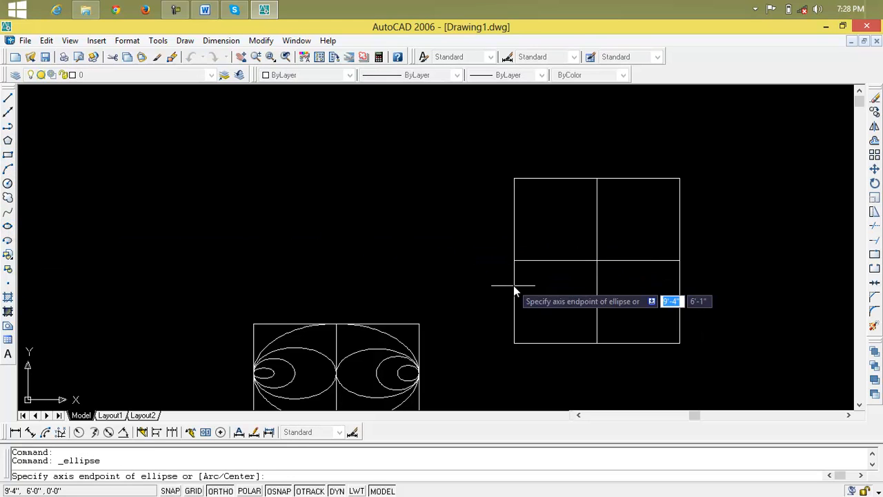
{"action": "left_click", "coordinate": [514, 261]}
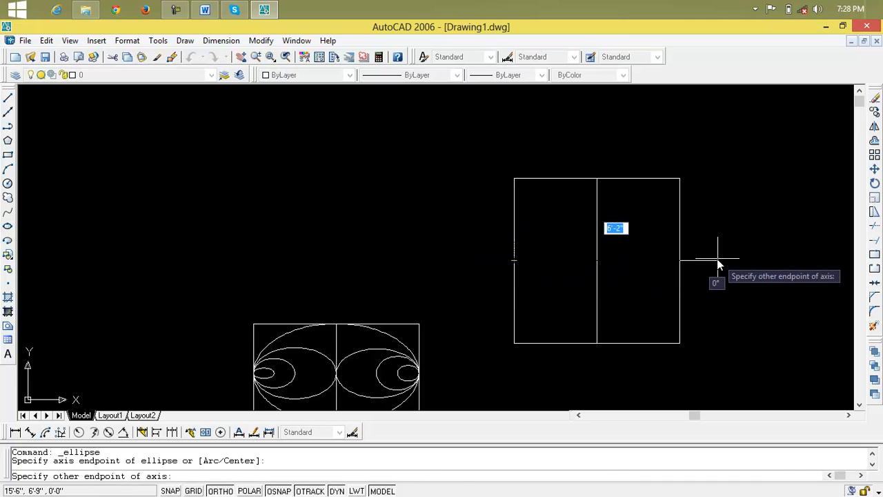
{"action": "left_click", "coordinate": [680, 264]}
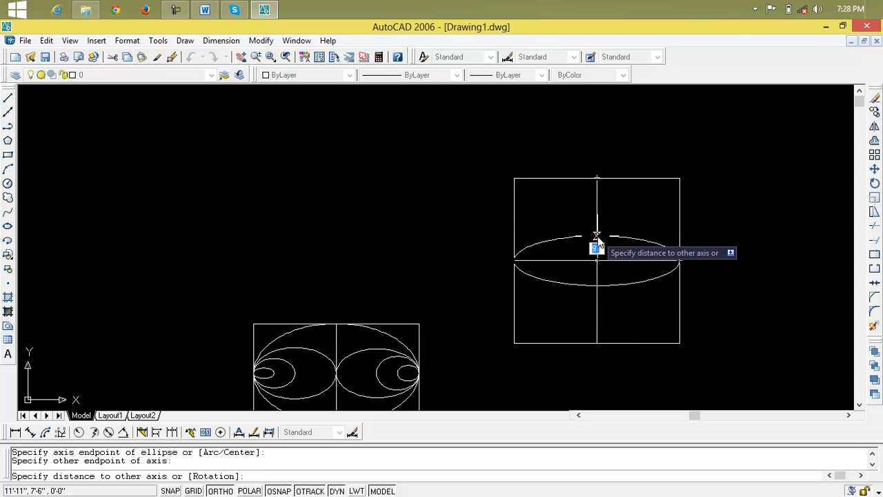
{"action": "left_click", "coordinate": [597, 237]}
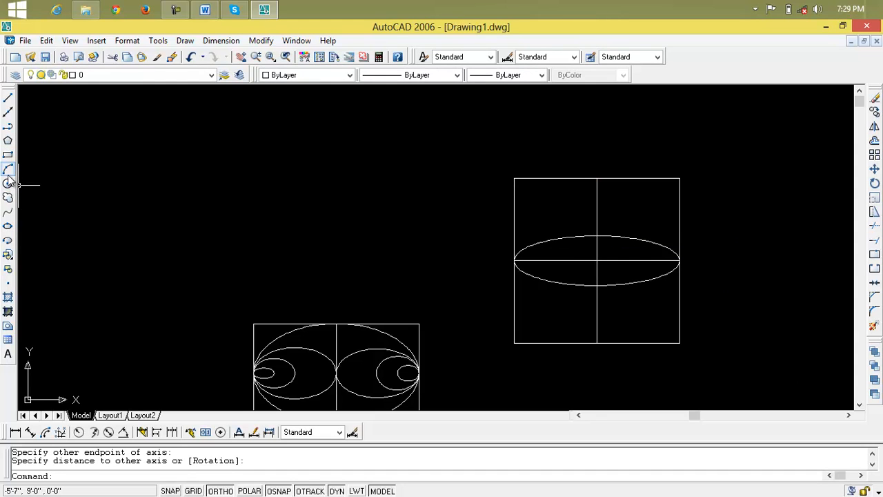
Draw a vertical ellipse from the square's top side midpoint to its bottom side midpoint, with the other half-axis about 10".
{"action": "left_click", "coordinate": [8, 227]}
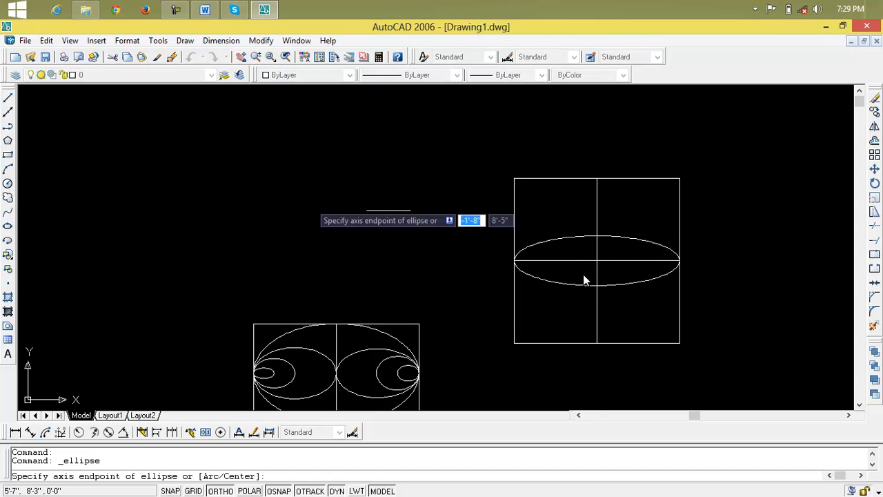
{"action": "left_click", "coordinate": [595, 175]}
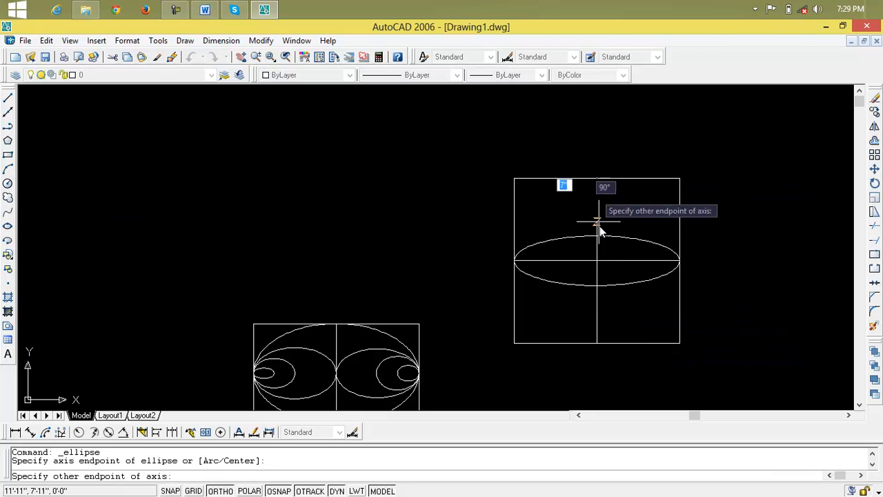
{"action": "left_click", "coordinate": [597, 343]}
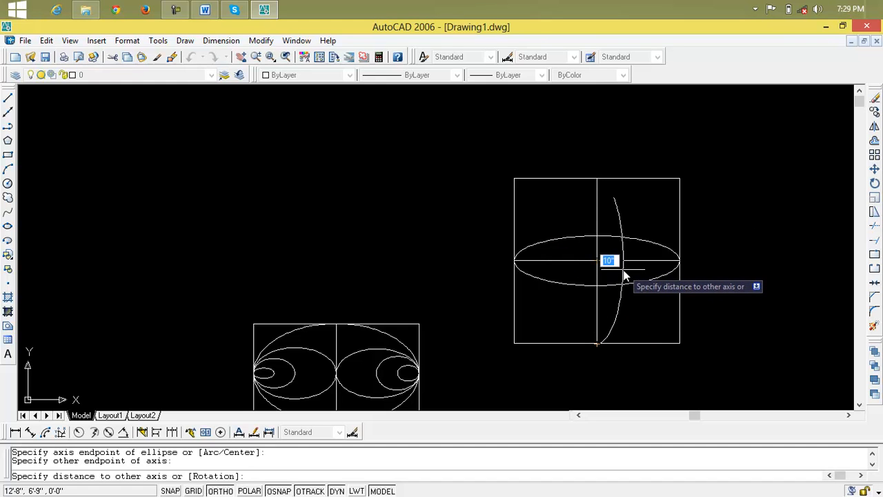
{"action": "left_click", "coordinate": [622, 275]}
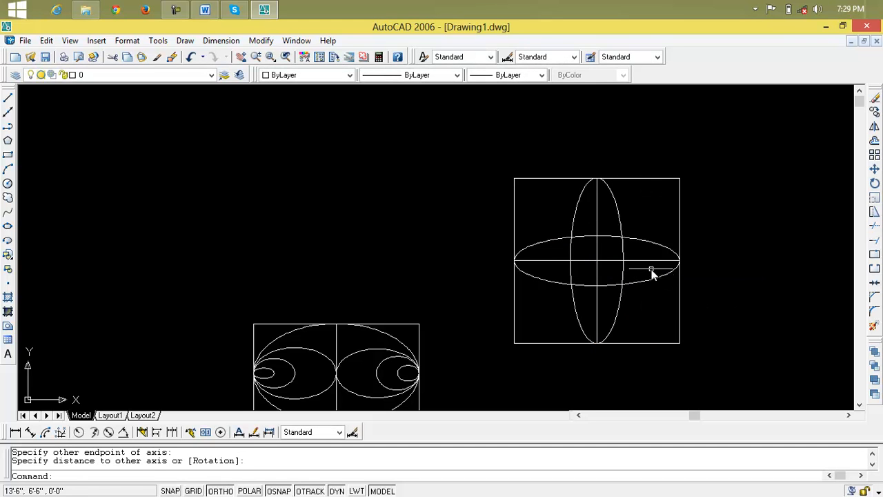
Erase the horizontal and vertical centre lines inside the square.
{"action": "left_click", "coordinate": [648, 263]}
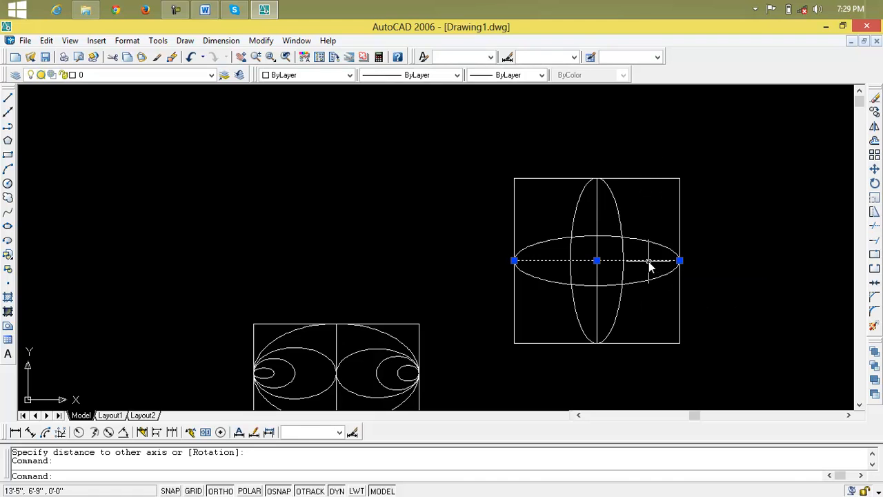
{"action": "key", "text": "Delete"}
{"action": "left_click", "coordinate": [597, 270]}
{"action": "key", "text": "Delete"}
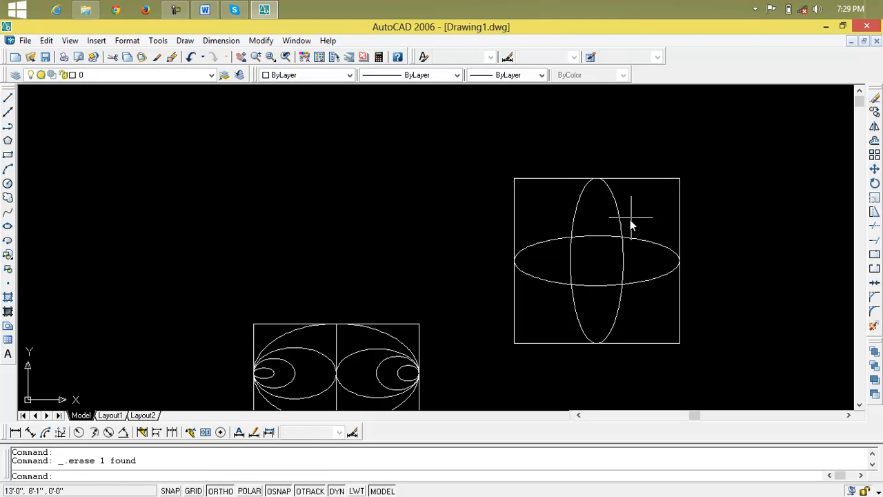
Erase the 5' square around the two crossing ellipses.
{"action": "left_click", "coordinate": [644, 181]}
{"action": "left_click", "coordinate": [644, 178]}
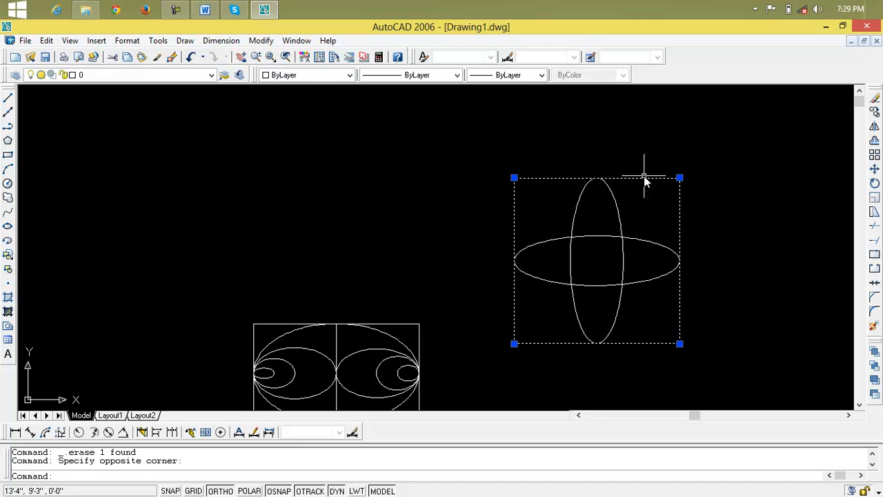
{"action": "key", "text": "Delete"}
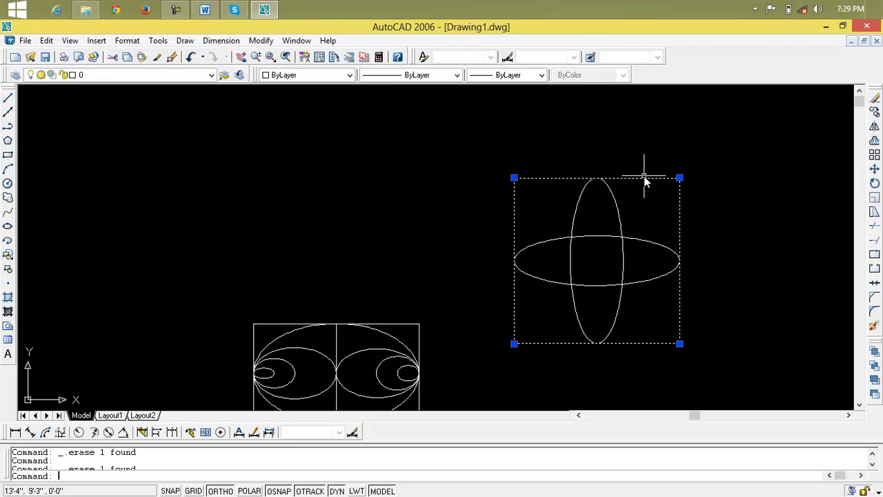
{"action": "key", "text": "Escape"}
{"action": "left_click", "coordinate": [644, 179]}
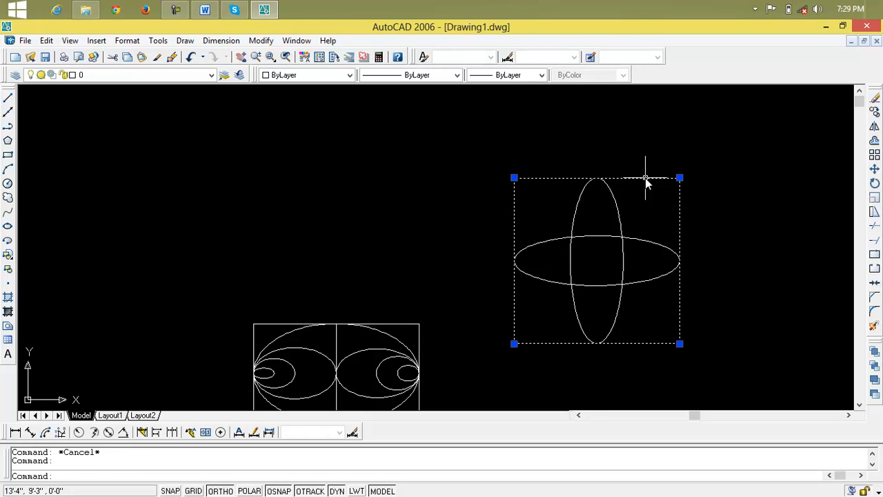
{"action": "key", "text": "Delete"}
Draw a narrow diagonal ellipse from the lower-left to the upper-right intersection of the two crossing ellipses.
{"action": "scroll", "coordinate": [601, 274], "scroll_direction": "up", "scroll_amount": 5}
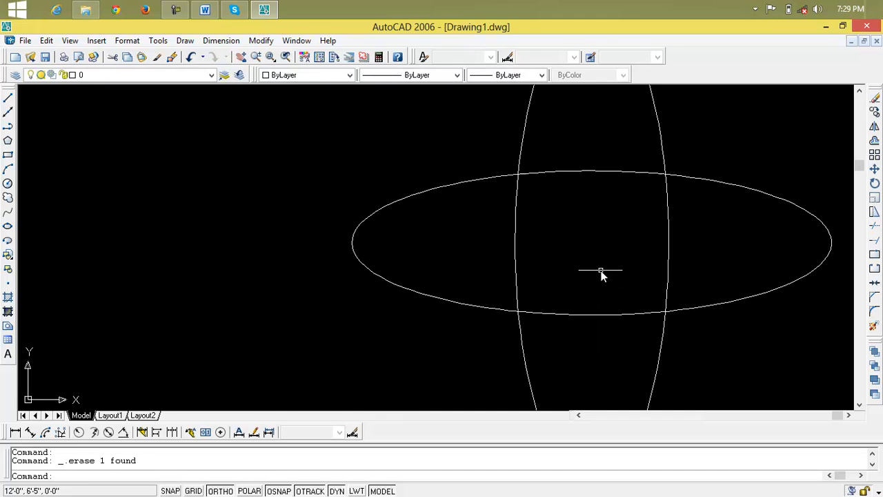
{"action": "left_click", "coordinate": [7, 227]}
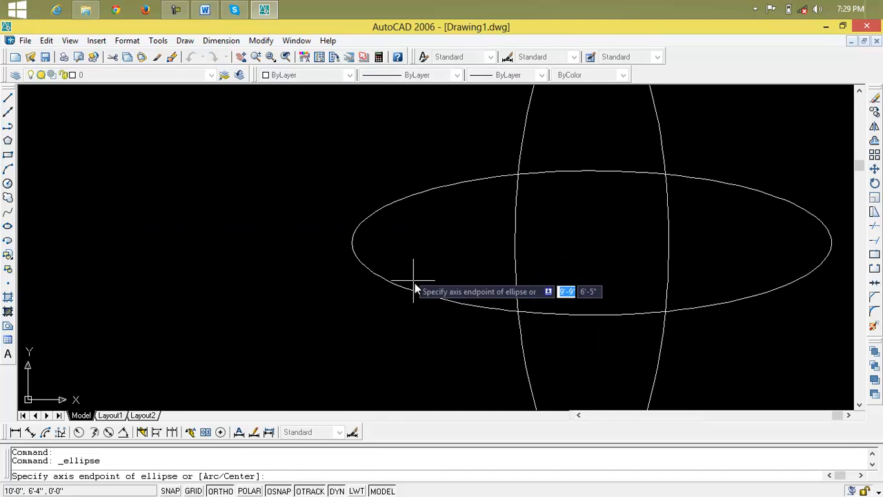
{"action": "left_click", "coordinate": [518, 312]}
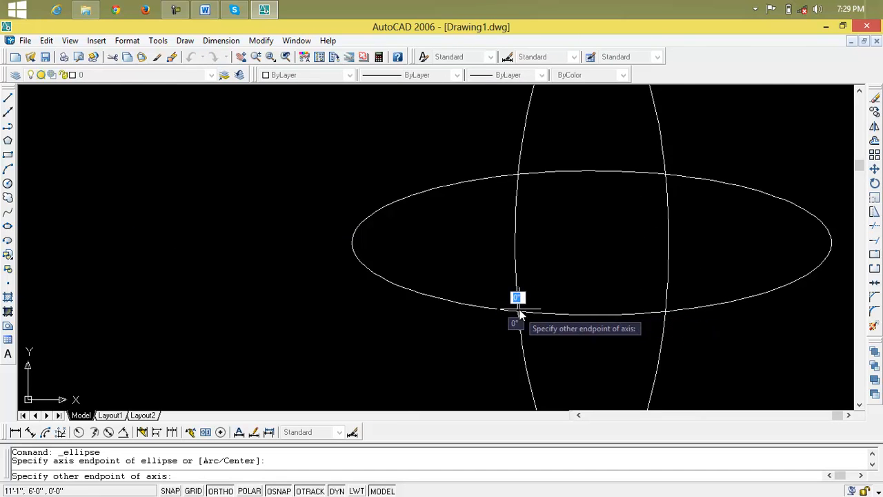
{"action": "left_click", "coordinate": [665, 175]}
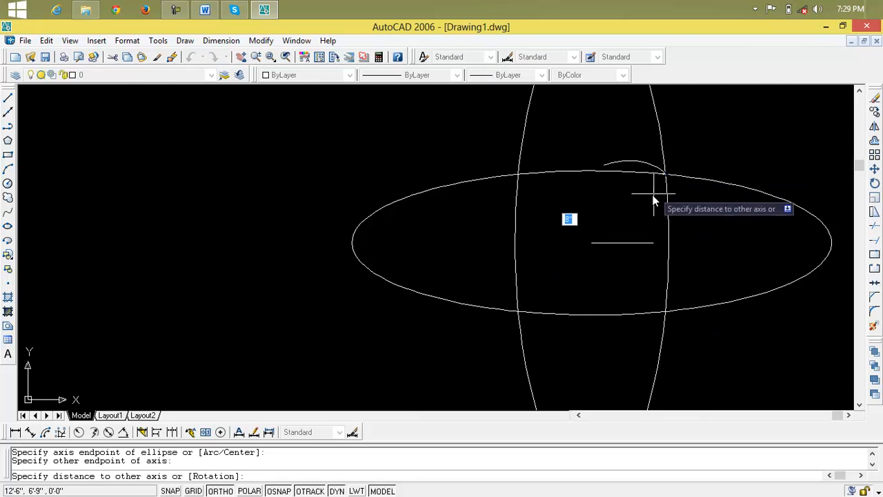
{"action": "left_click", "coordinate": [608, 248]}
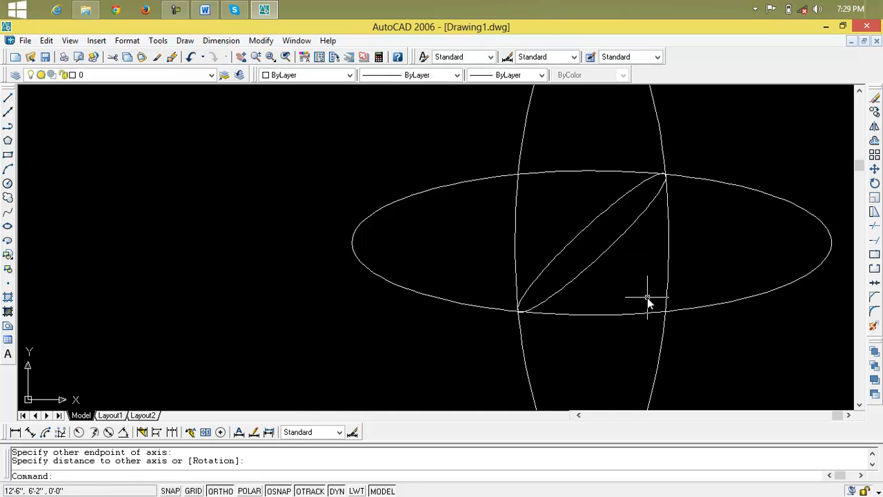
Draw a second diagonal ellipse from the lower-right to the upper-left intersection of the crossing ellipses, with the other half-axis about 4".
{"action": "key", "text": "Return"}
{"action": "left_click", "coordinate": [666, 311]}
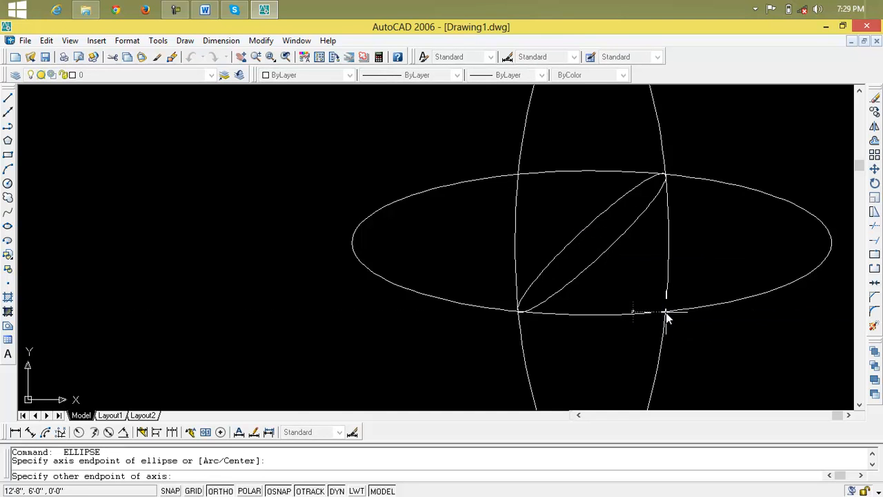
{"action": "left_click", "coordinate": [519, 174]}
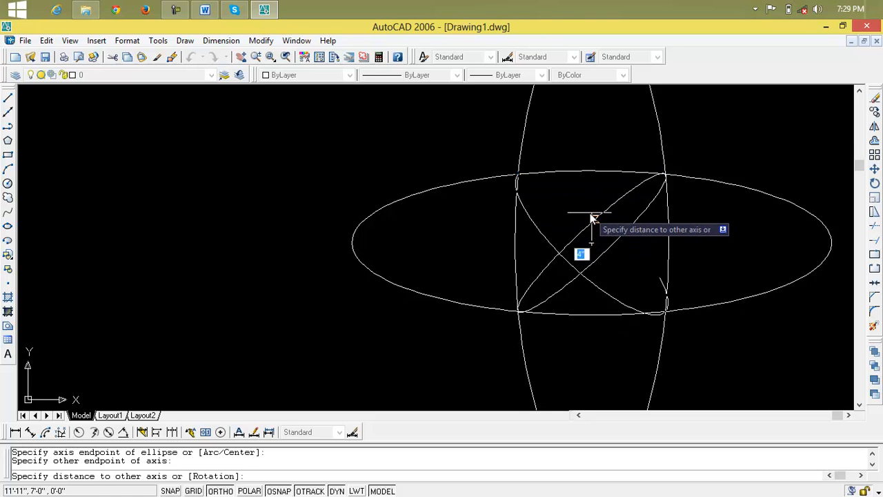
{"action": "left_click", "coordinate": [590, 218]}
Erase the whole figure of four overlapping ellipses beside the rectangle.
{"action": "scroll", "coordinate": [608, 242], "scroll_direction": "down", "scroll_amount": 5}
{"action": "middle_click_drag", "start_coordinate": [623, 290], "coordinate": [548, 290]}
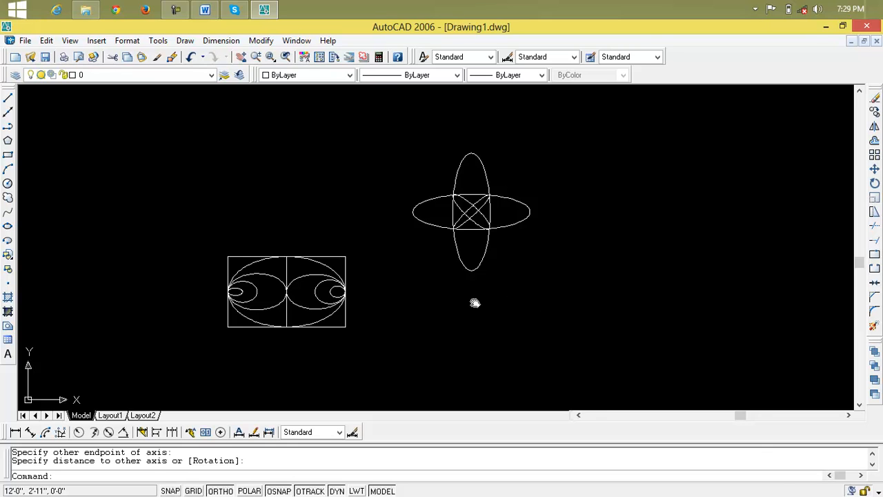
{"action": "left_click", "coordinate": [542, 149]}
{"action": "left_click", "coordinate": [419, 278]}
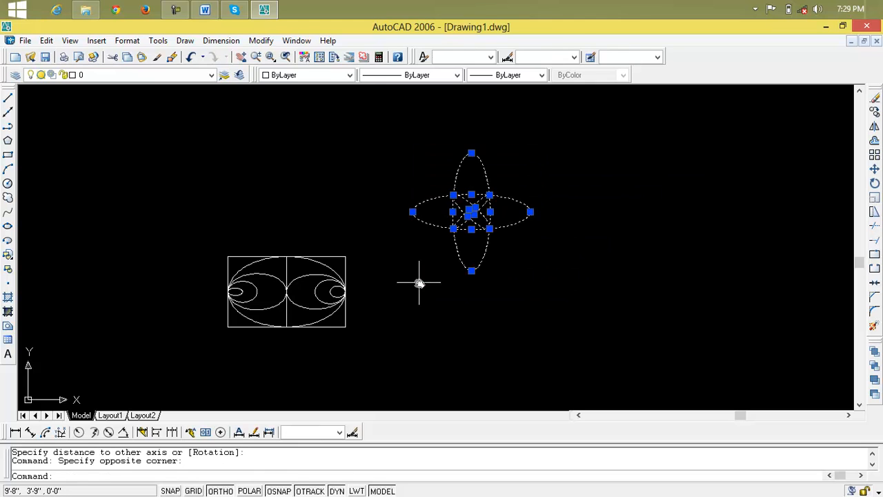
{"action": "key", "text": "Delete"}
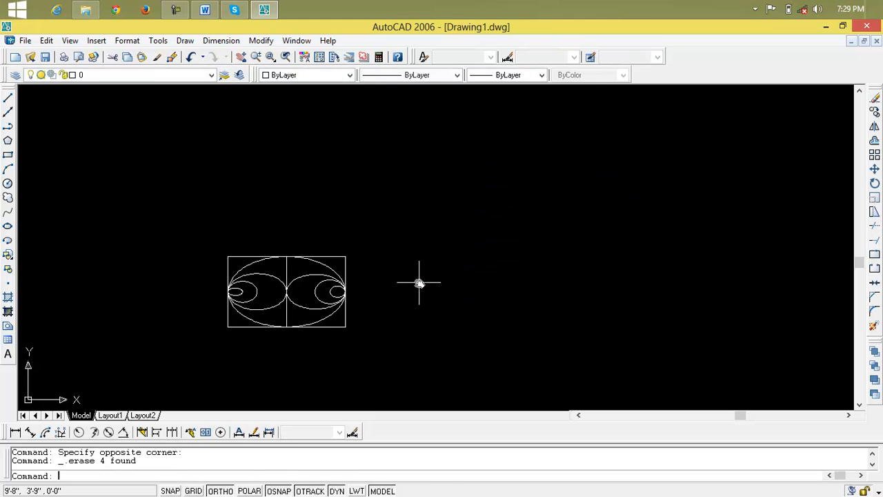
Erase all the nested ellipses inside the rectangle, keeping the rectangle and its vertical centre line.
{"action": "left_click", "coordinate": [321, 263]}
{"action": "key", "text": "Delete"}
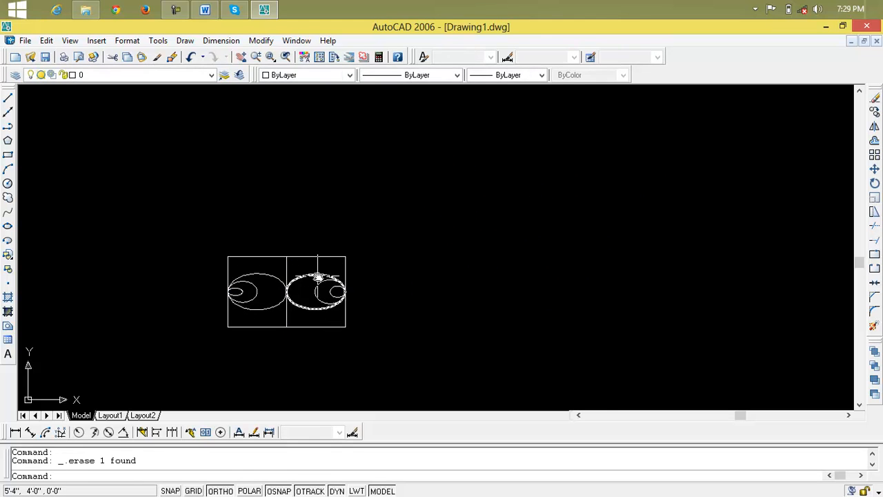
{"action": "left_click", "coordinate": [323, 287]}
{"action": "left_click", "coordinate": [311, 253]}
{"action": "key", "text": "Delete"}
{"action": "left_click", "coordinate": [314, 275]}
{"action": "left_click", "coordinate": [341, 316]}
{"action": "left_click", "coordinate": [342, 310]}
{"action": "left_click", "coordinate": [333, 293]}
{"action": "key", "text": "Delete"}
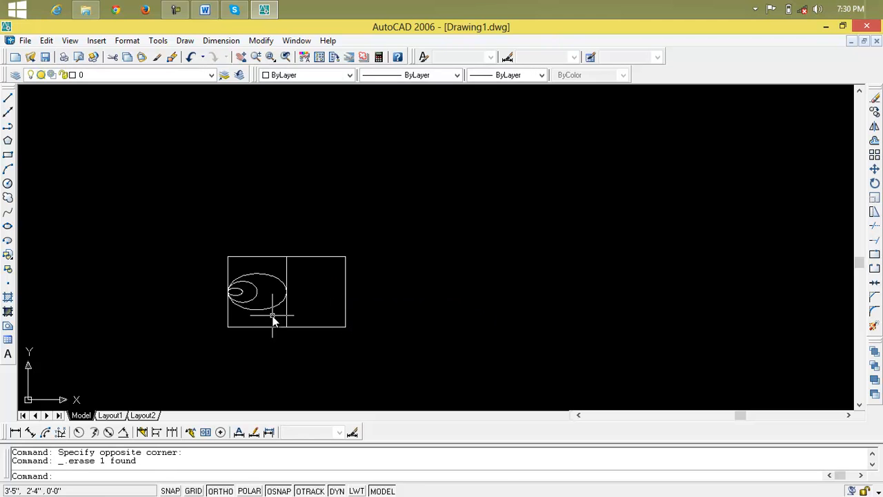
{"action": "left_click", "coordinate": [239, 275]}
{"action": "key", "text": "Delete"}
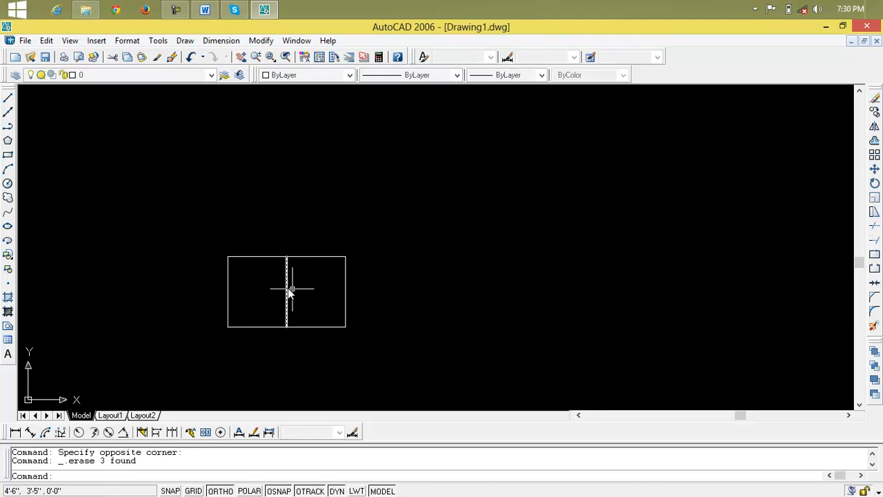
Draw an elliptical arc in the rectangle through its side midpoints, running counterclockwise from the left-side midpoint to the top end of the centre line.
{"action": "scroll", "coordinate": [288, 290], "scroll_direction": "up", "scroll_amount": 3}
{"action": "middle_click_drag", "start_coordinate": [292, 290], "coordinate": [376, 250]}
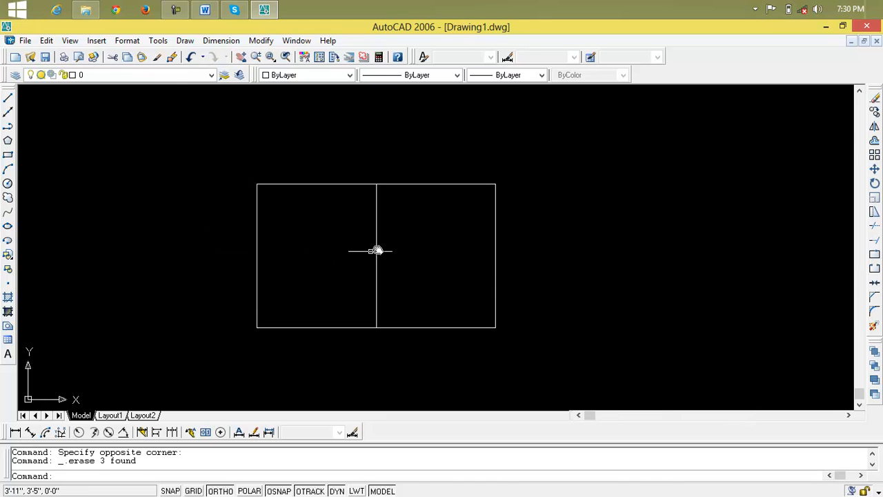
{"action": "left_click", "coordinate": [8, 241]}
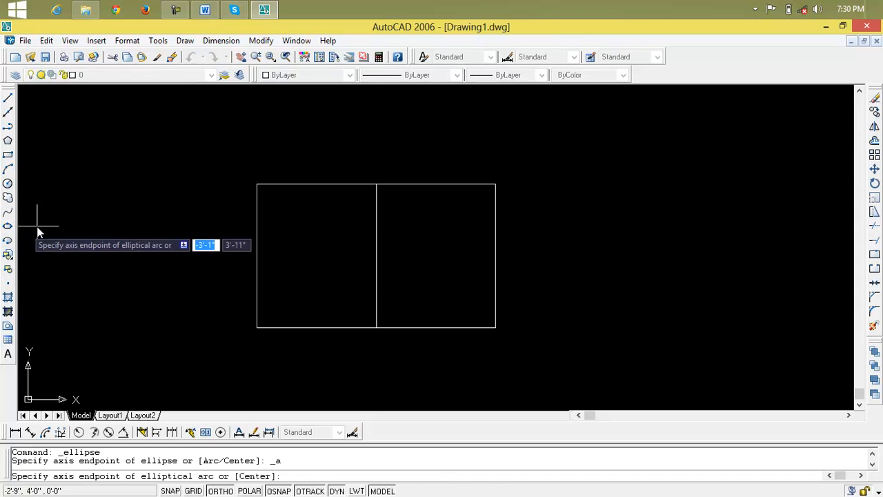
{"action": "left_click", "coordinate": [255, 259]}
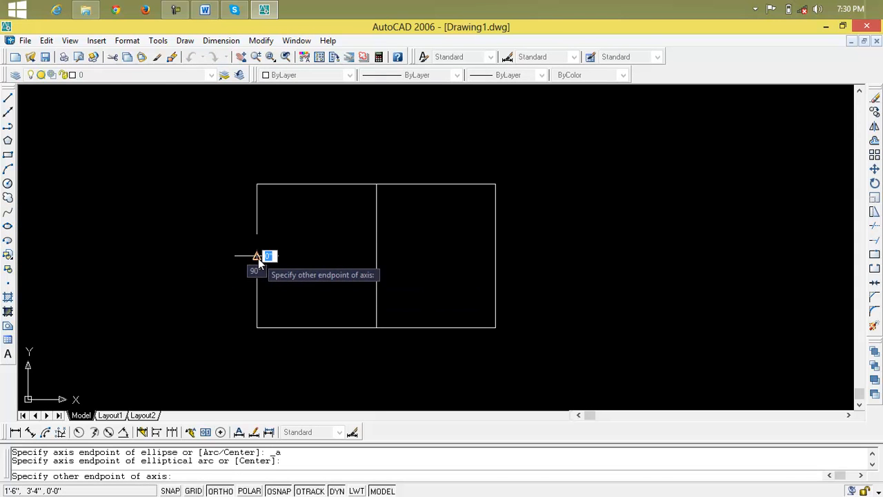
{"action": "left_click", "coordinate": [494, 256]}
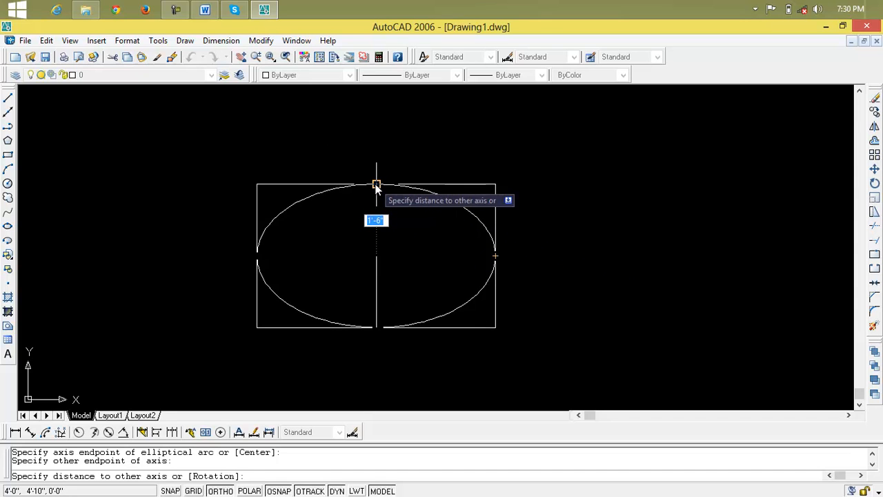
{"action": "left_click", "coordinate": [376, 186]}
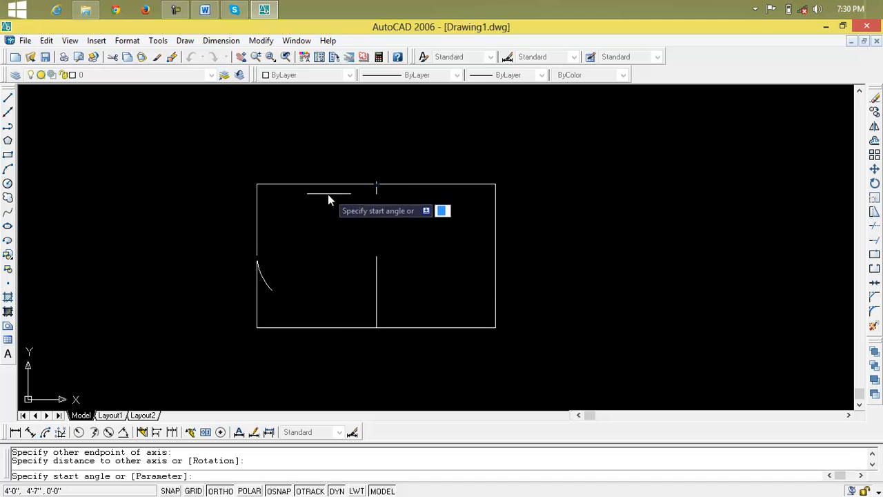
{"action": "left_click", "coordinate": [257, 257]}
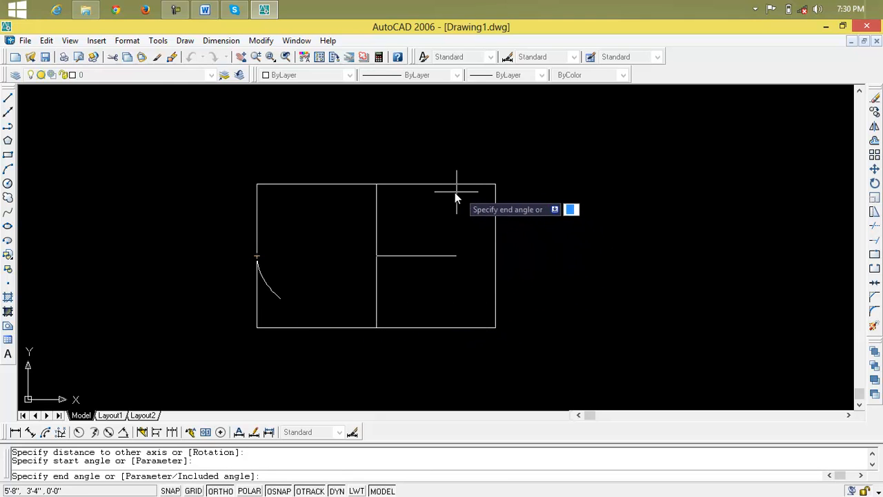
{"action": "left_click", "coordinate": [376, 184]}
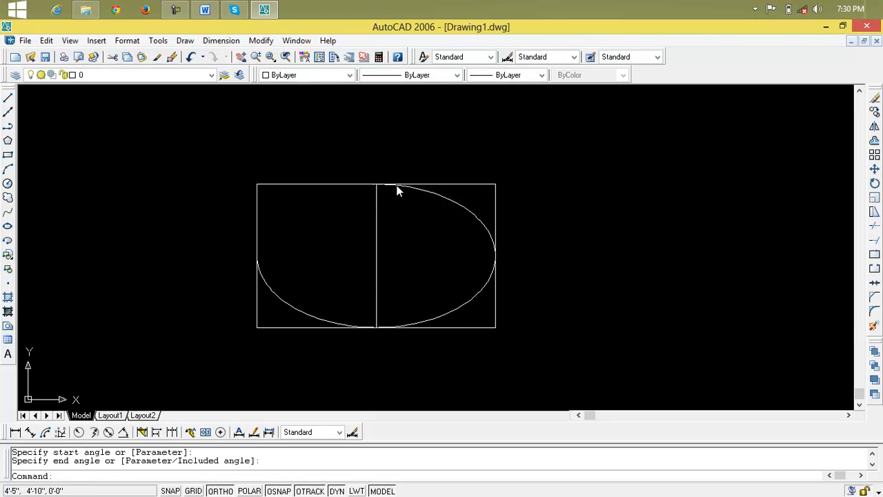
Erase the rectangle and its vertical centre line, keeping the elliptical arc.
{"action": "left_click", "coordinate": [485, 184]}
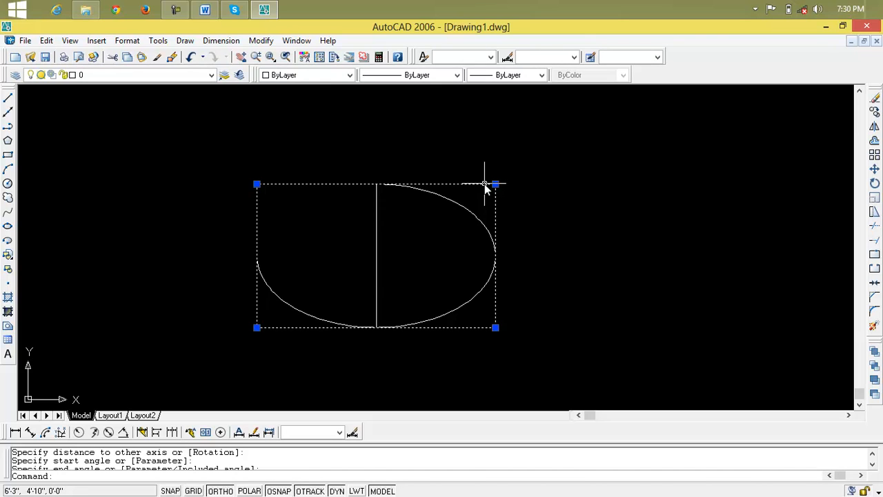
{"action": "left_click", "coordinate": [610, 198]}
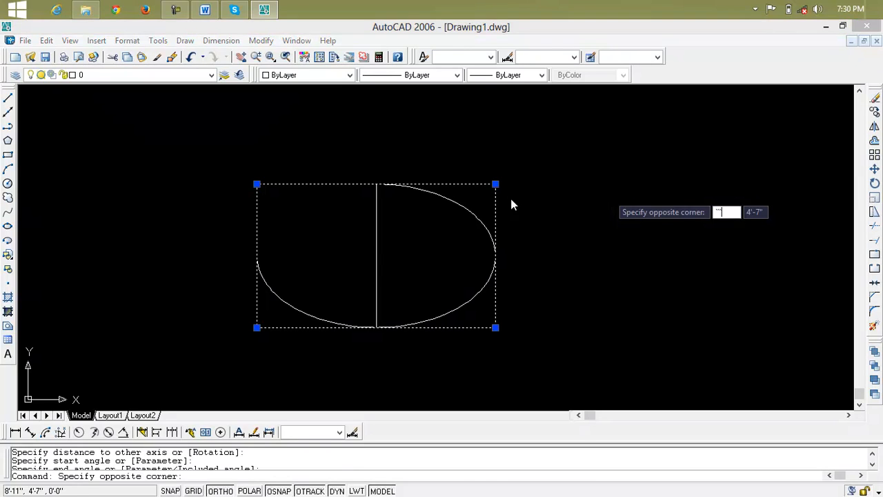
{"action": "key", "text": "Escape"}
{"action": "key", "text": "Escape"}
{"action": "left_click", "coordinate": [459, 185]}
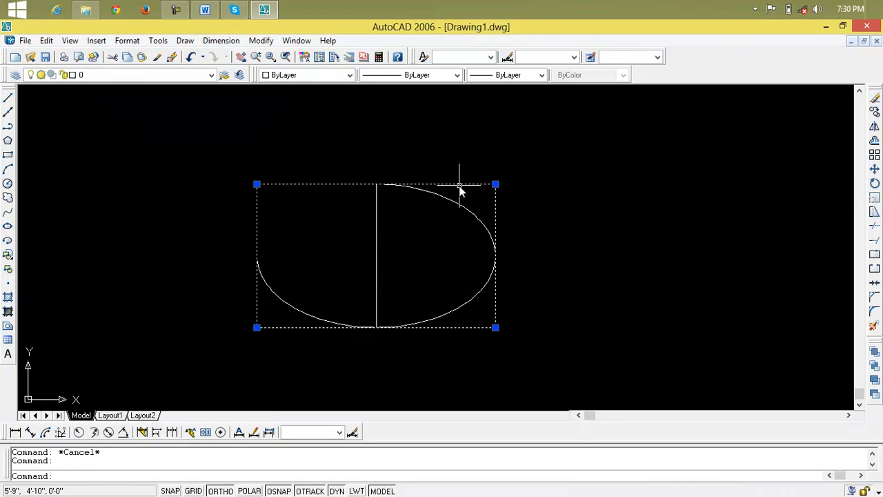
{"action": "key", "text": "Delete"}
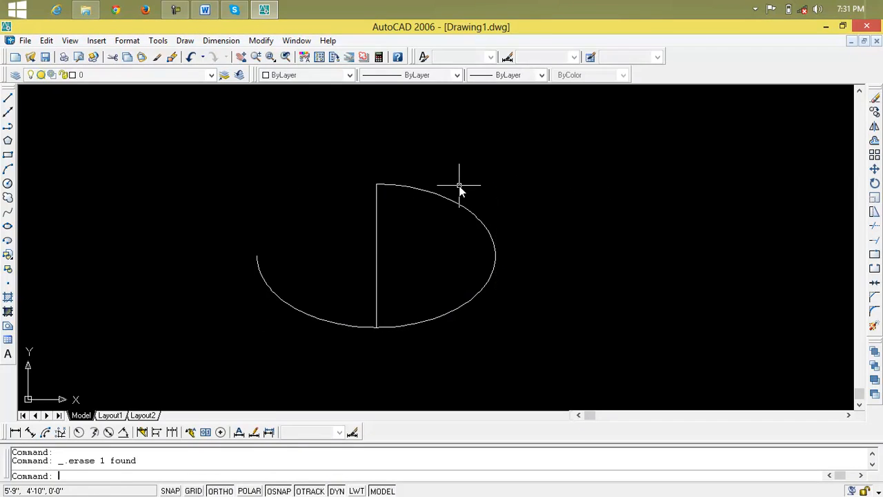
{"action": "left_click", "coordinate": [376, 287]}
{"action": "key", "text": "Delete"}
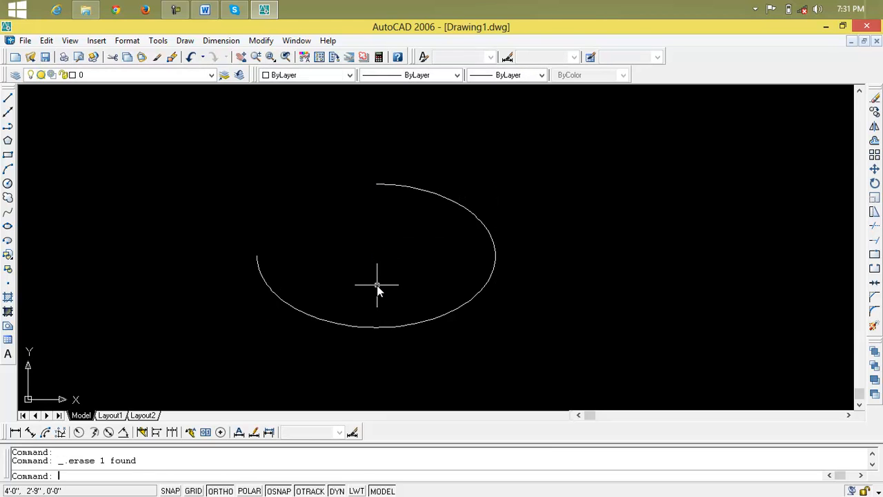
Select the remaining elliptical arc with a crossing window and erase it.
{"action": "left_click", "coordinate": [561, 150]}
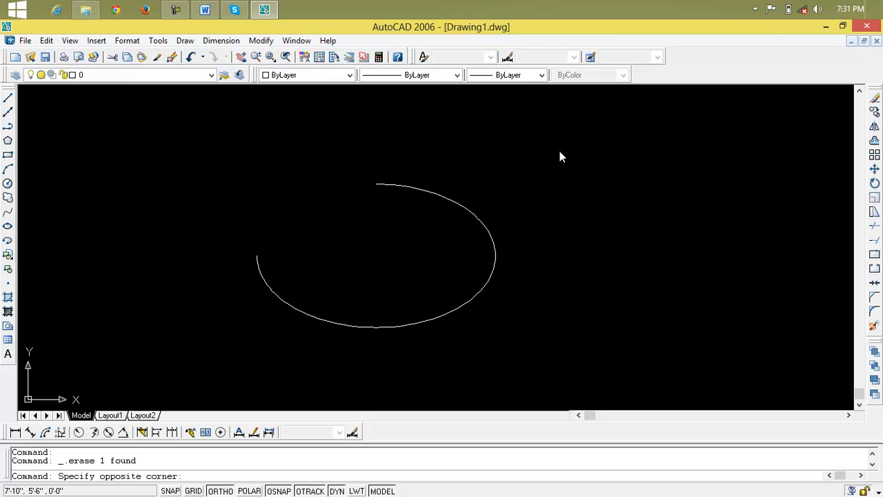
{"action": "left_click", "coordinate": [234, 350]}
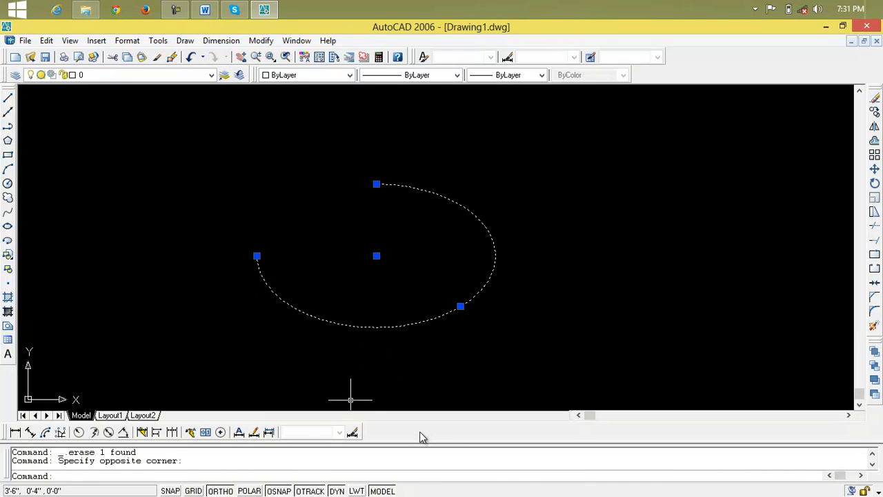
{"action": "key", "text": "Escape"}
{"action": "key", "text": "Escape"}
{"action": "left_click", "coordinate": [537, 168]}
{"action": "left_click", "coordinate": [224, 344]}
{"action": "key", "text": "Delete"}
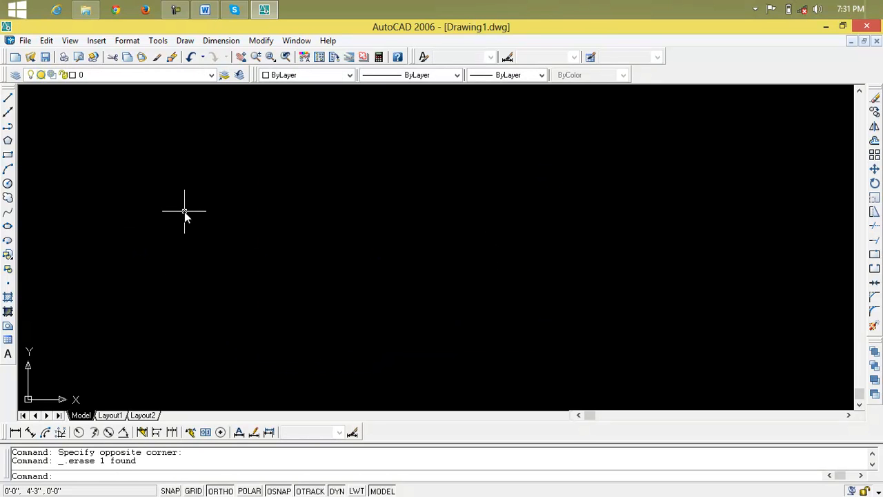
Draw a freehand elliptical arc with the Ellipse command's Arc option: horizontal first axis, other half-axis about 2', open in the upper-left quarter.
{"action": "type", "text": "el"}
{"action": "key", "text": "Return"}
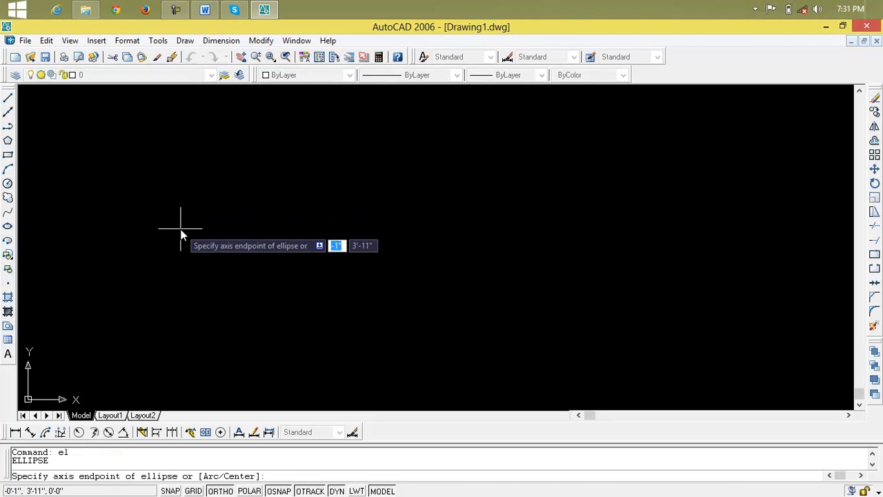
{"action": "type", "text": "a"}
{"action": "key", "text": "Return"}
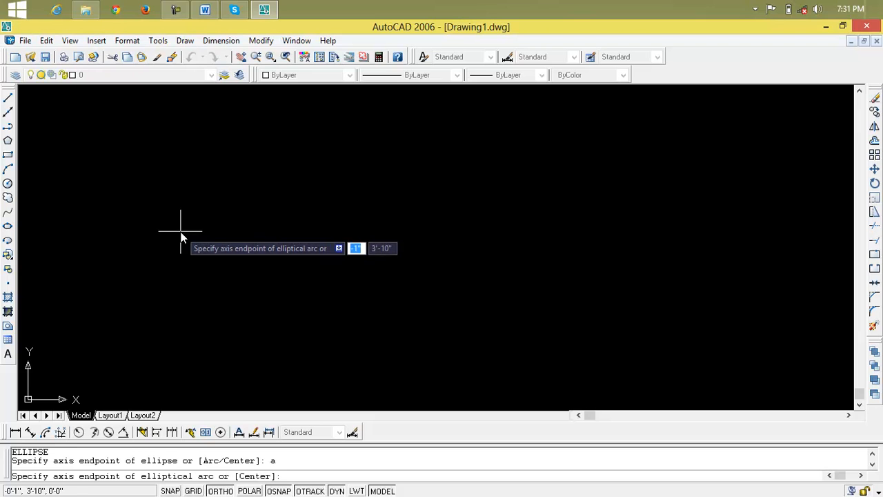
{"action": "left_click", "coordinate": [180, 232]}
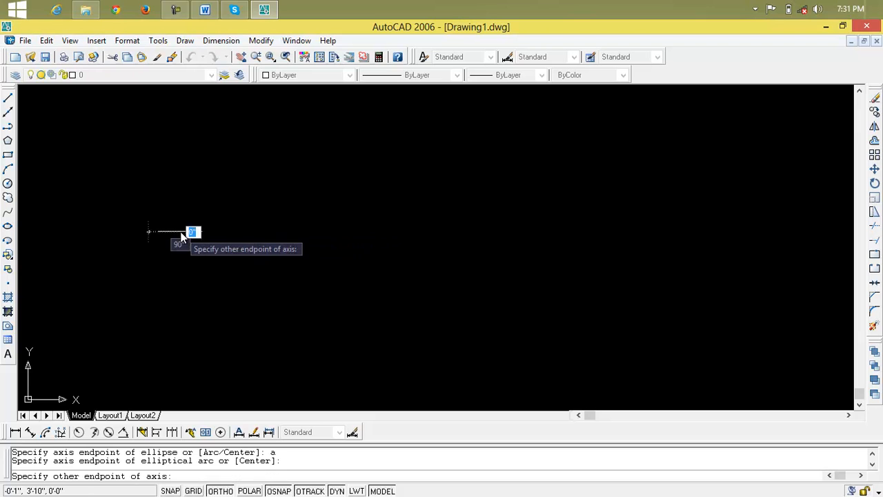
{"action": "left_click", "coordinate": [485, 231]}
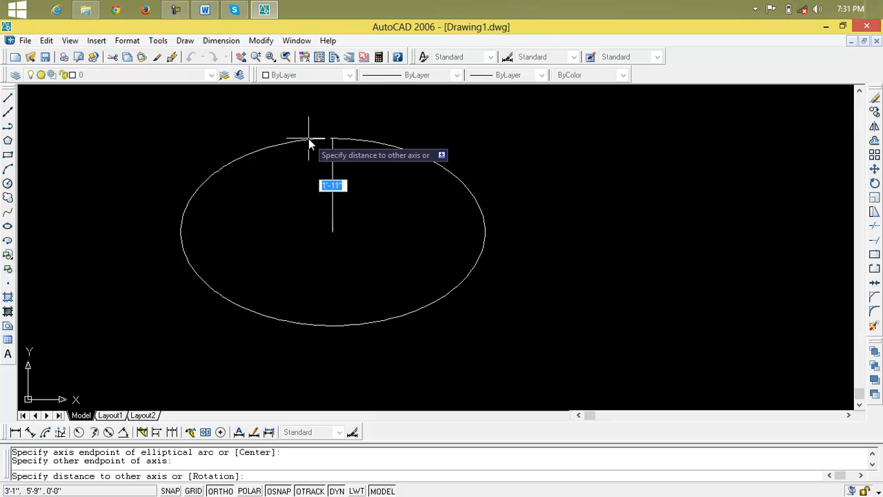
{"action": "left_click", "coordinate": [333, 134]}
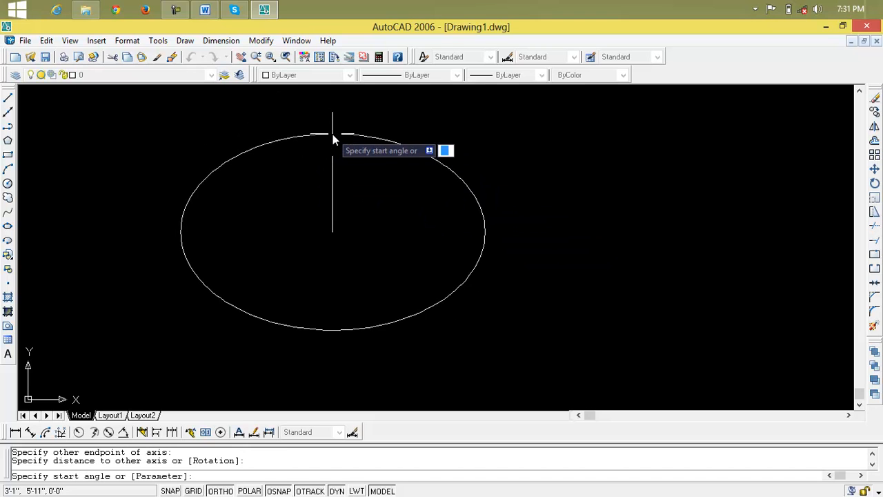
{"action": "left_click", "coordinate": [183, 233]}
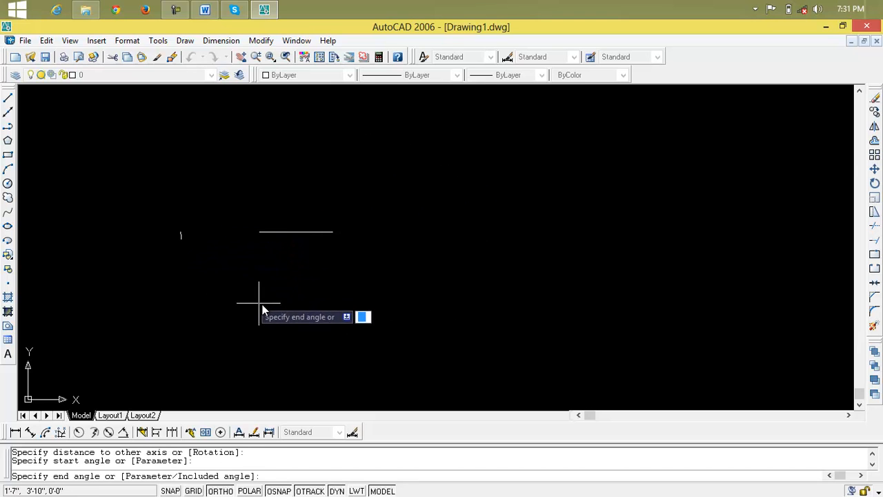
{"action": "left_click", "coordinate": [332, 124]}
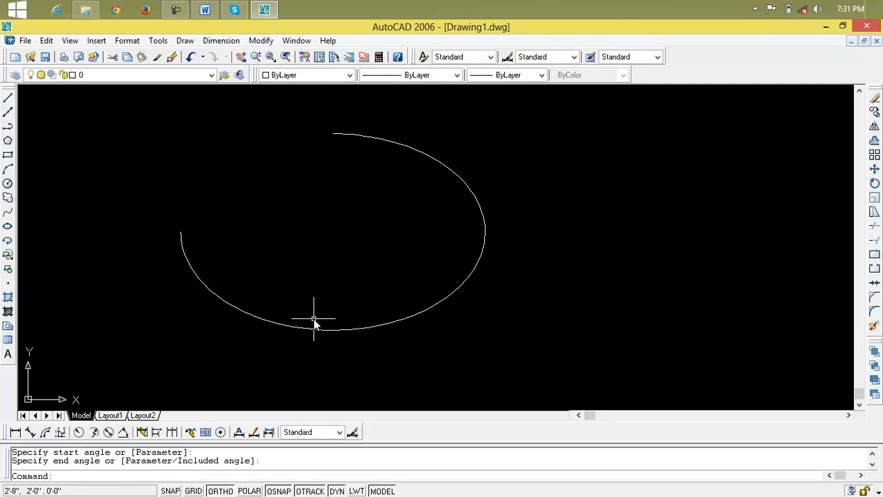
Erase the freehand elliptical arc.
{"action": "left_click", "coordinate": [423, 151]}
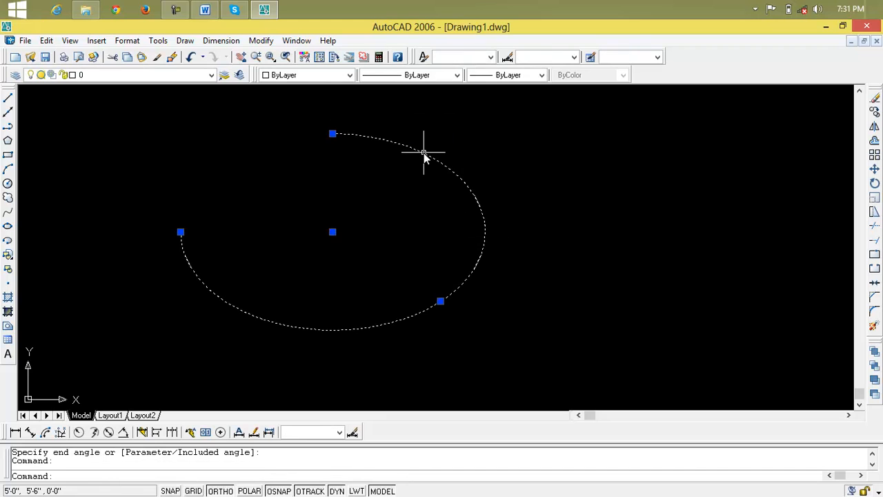
{"action": "key", "text": "Delete"}
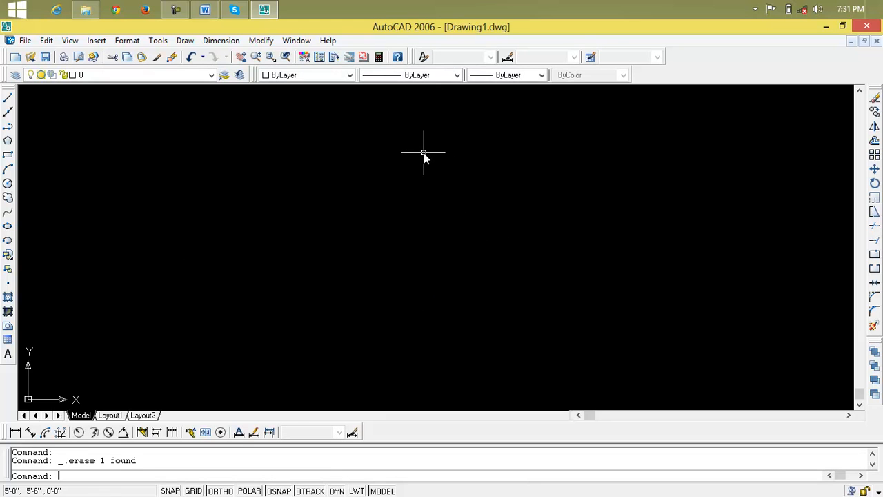
Draw an ellipse by its center with a horizontal major axis and a distance of 3' to the other axis.
{"action": "left_click", "coordinate": [191, 44]}
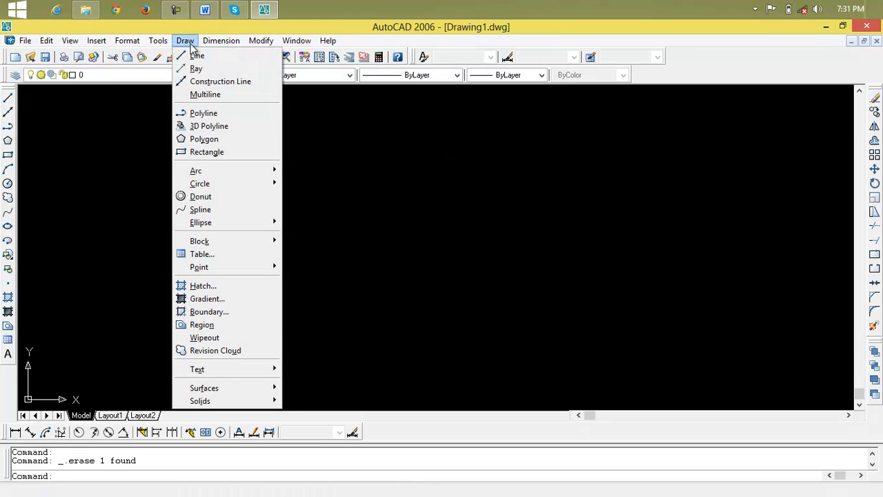
{"action": "mouse_move", "coordinate": [227, 176]}
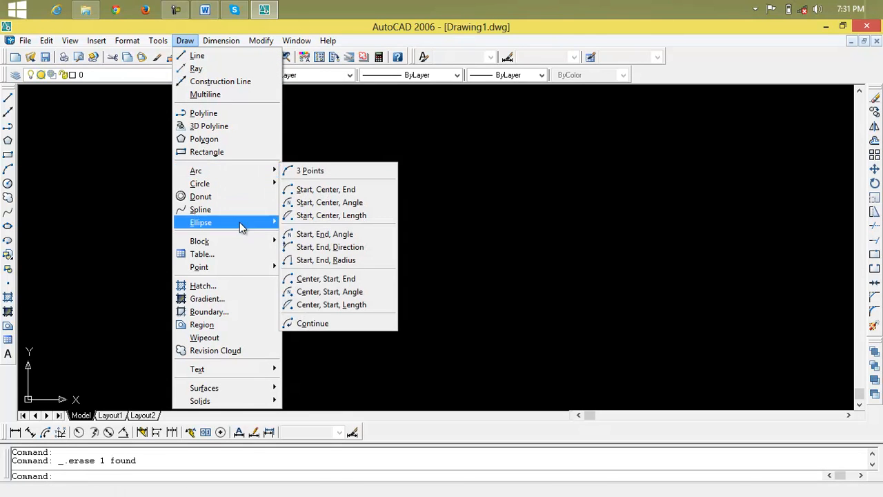
{"action": "mouse_move", "coordinate": [254, 267]}
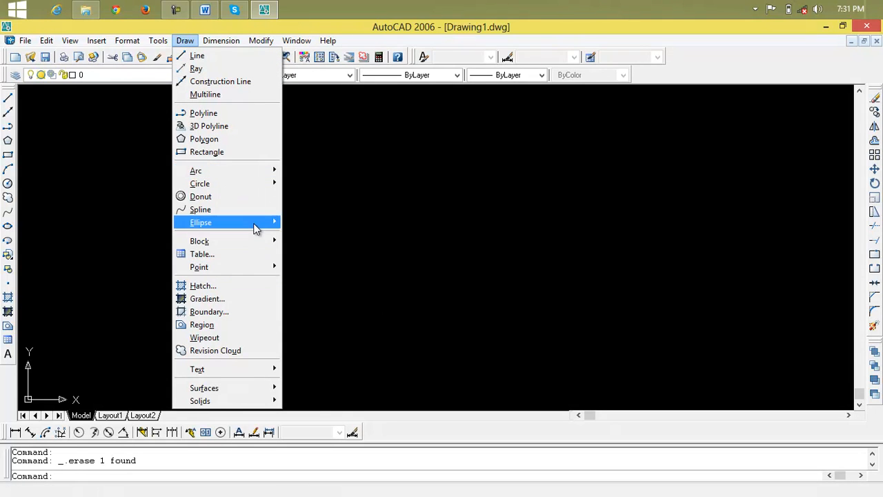
{"action": "mouse_move", "coordinate": [253, 223]}
{"action": "left_click", "coordinate": [307, 223]}
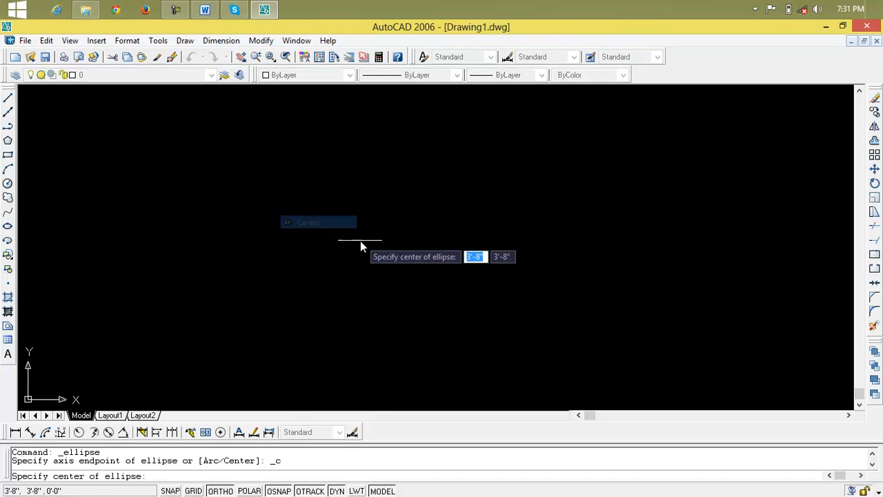
{"action": "left_click", "coordinate": [221, 245]}
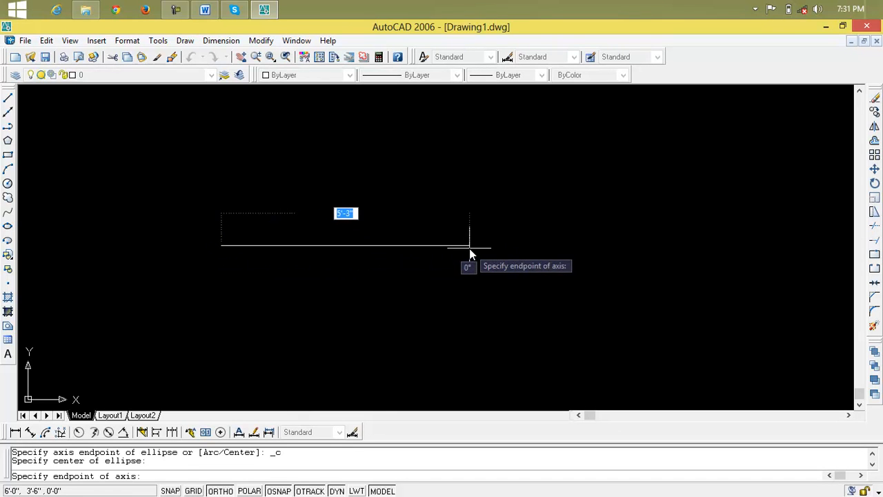
{"action": "left_click", "coordinate": [571, 246]}
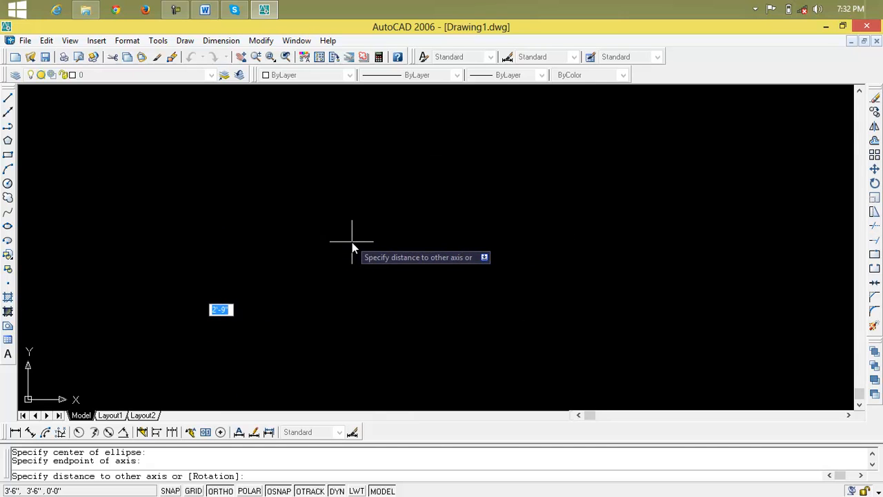
{"action": "type", "text": "3"}
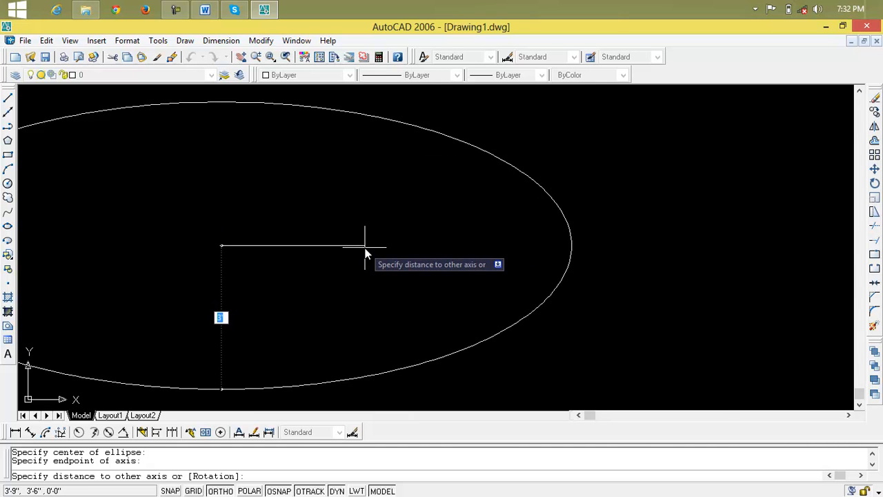
{"action": "key", "text": "Return"}
Erase the center-based ellipse.
{"action": "scroll", "coordinate": [367, 251], "scroll_direction": "down", "scroll_amount": 2}
{"action": "middle_click_drag", "start_coordinate": [450, 253], "coordinate": [561, 212]}
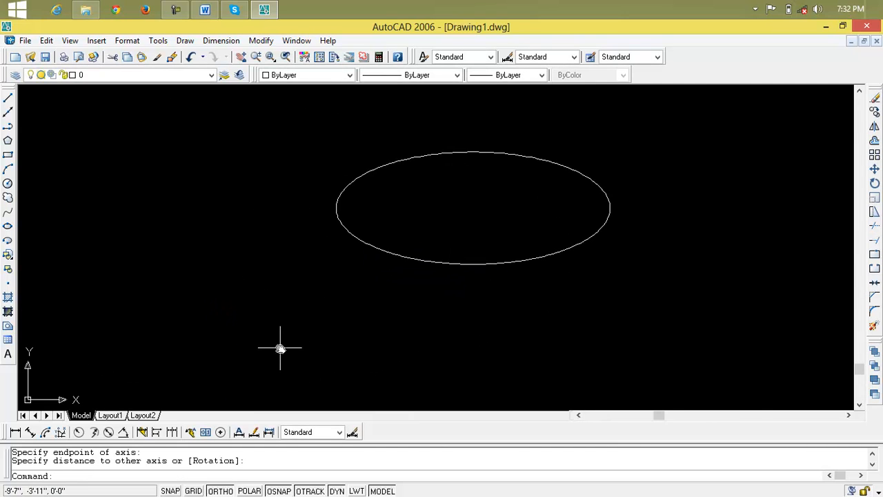
{"action": "left_click", "coordinate": [725, 146]}
{"action": "left_click", "coordinate": [273, 301]}
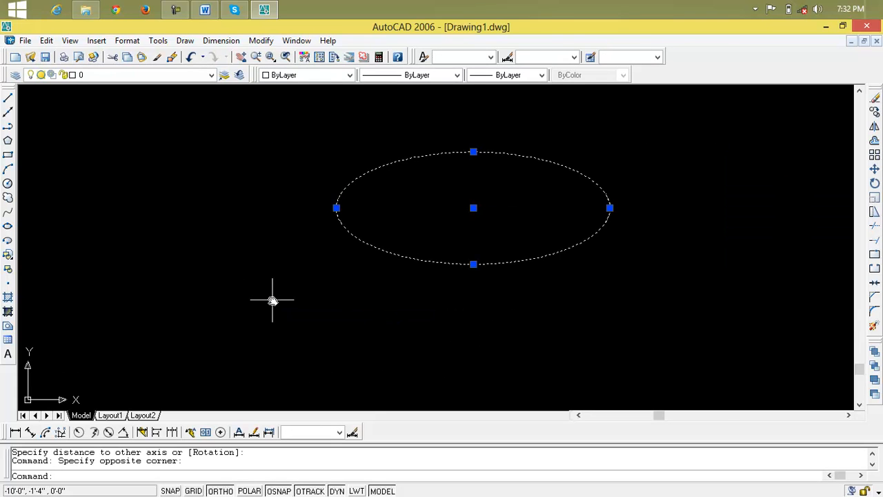
{"action": "key", "text": "Delete"}
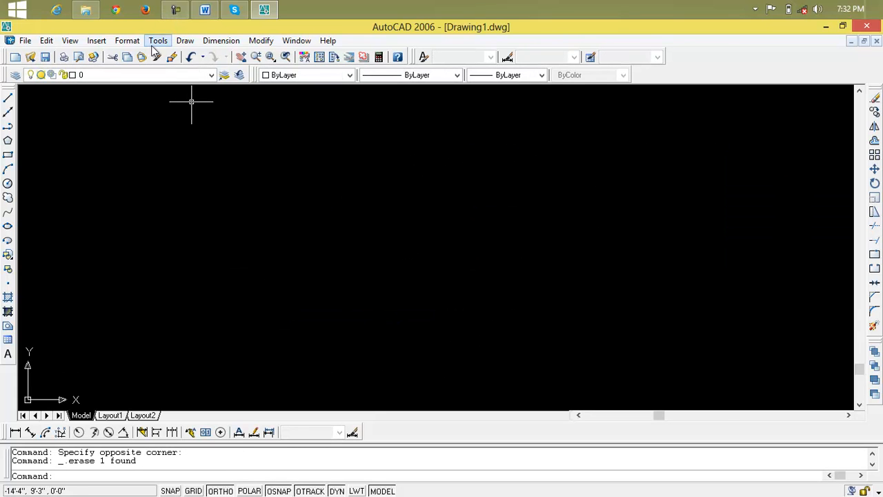
Draw an ellipse with the Axis, End method, using a horizontal first axis and a distance of about 5'-9" to the other axis.
{"action": "left_click", "coordinate": [182, 40]}
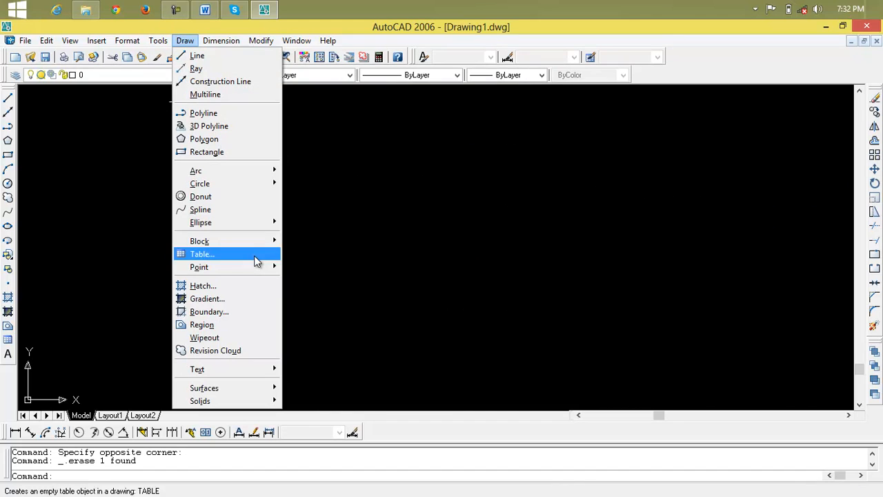
{"action": "mouse_move", "coordinate": [255, 229]}
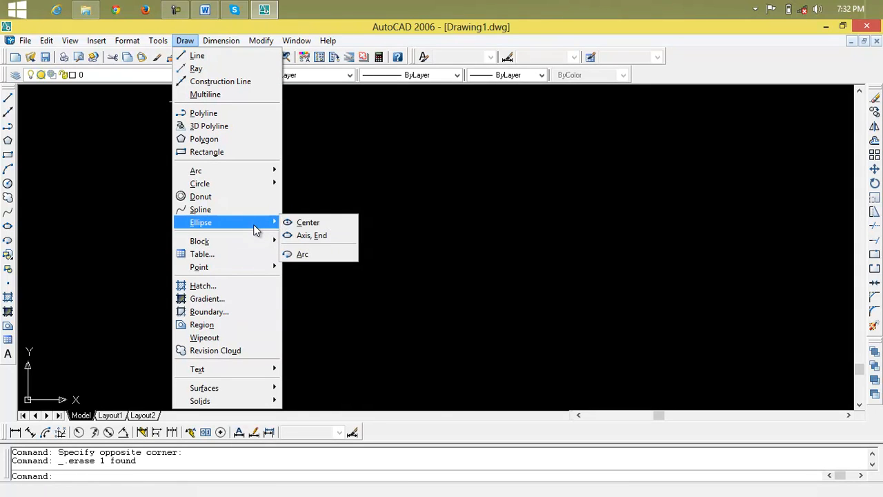
{"action": "left_click", "coordinate": [324, 236]}
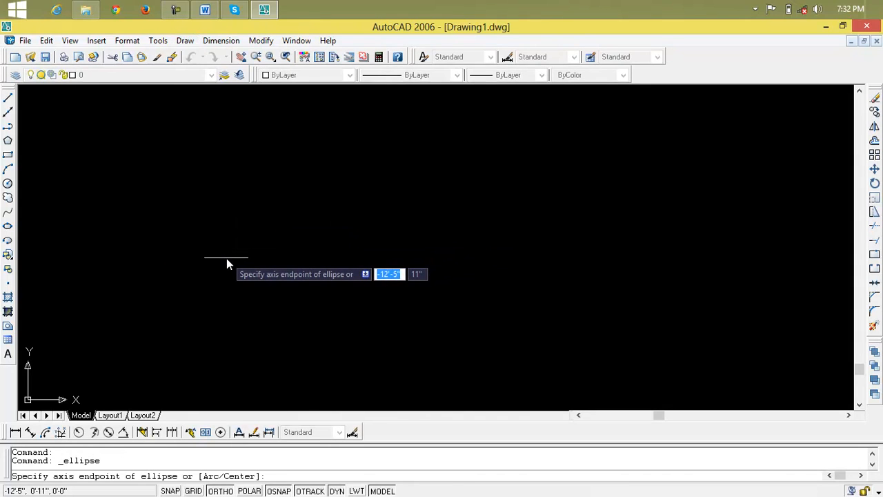
{"action": "left_click", "coordinate": [226, 258]}
{"action": "left_click", "coordinate": [698, 259]}
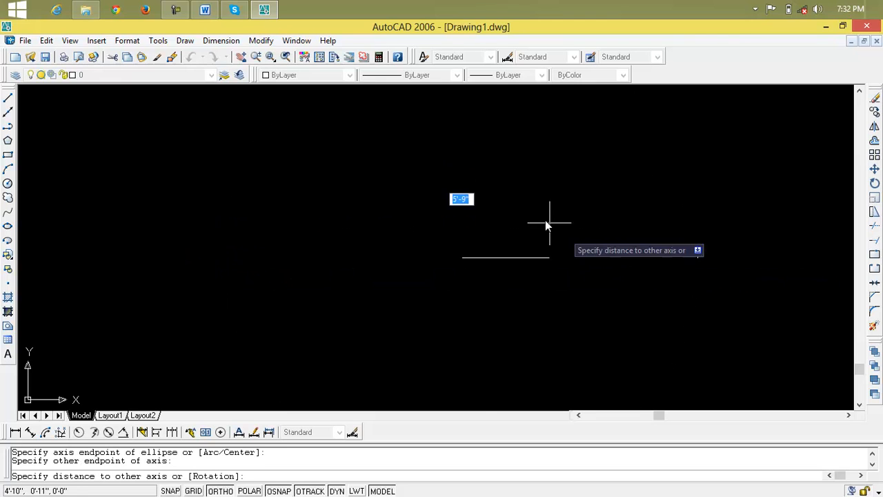
{"action": "left_click", "coordinate": [462, 150]}
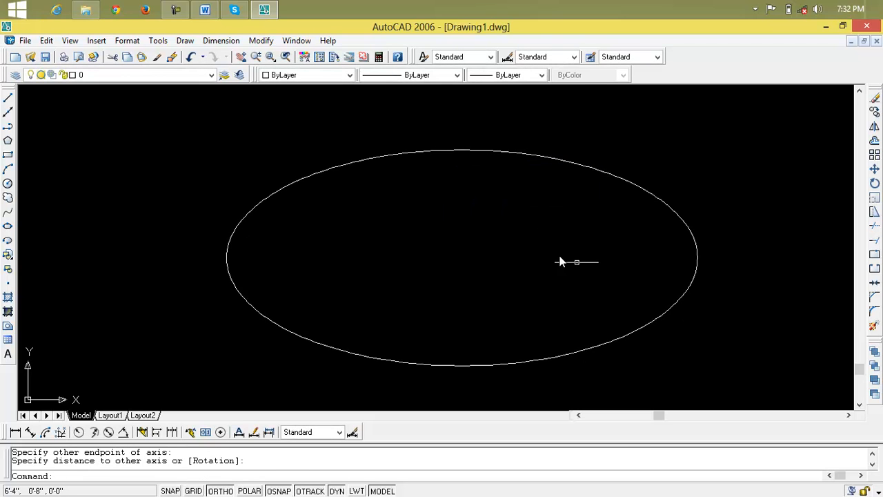
Erase the large ellipse drawn with the Axis, End method.
{"action": "left_click", "coordinate": [484, 138]}
{"action": "left_click", "coordinate": [478, 185]}
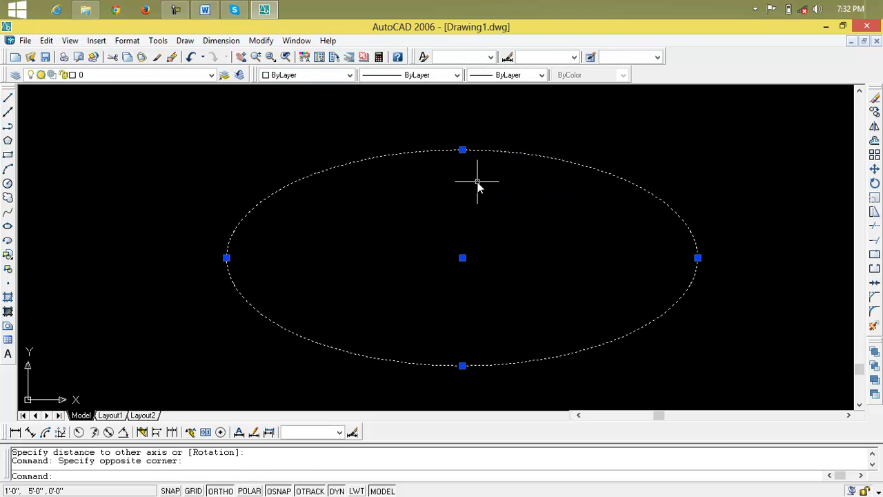
{"action": "key", "text": "Delete"}
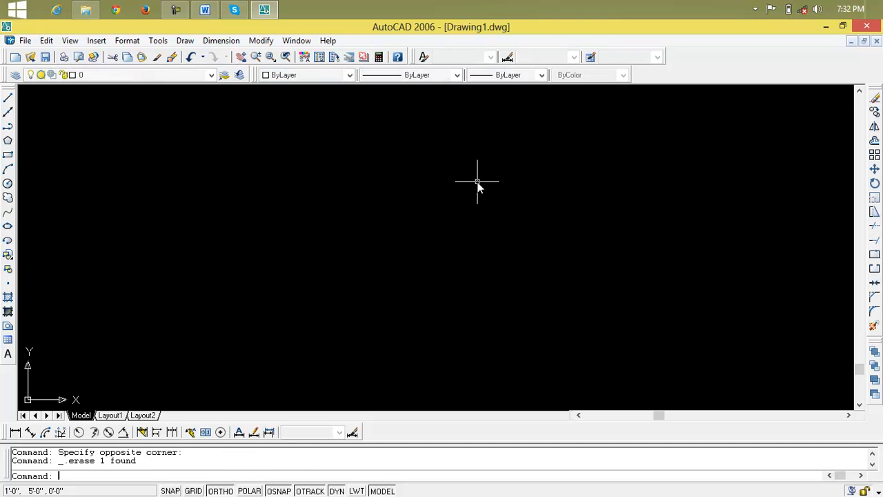
Draw an elliptical arc with a horizontal first axis, starting at the top and ending at the right, leaving the upper-right quarter open.
{"action": "left_click", "coordinate": [185, 40]}
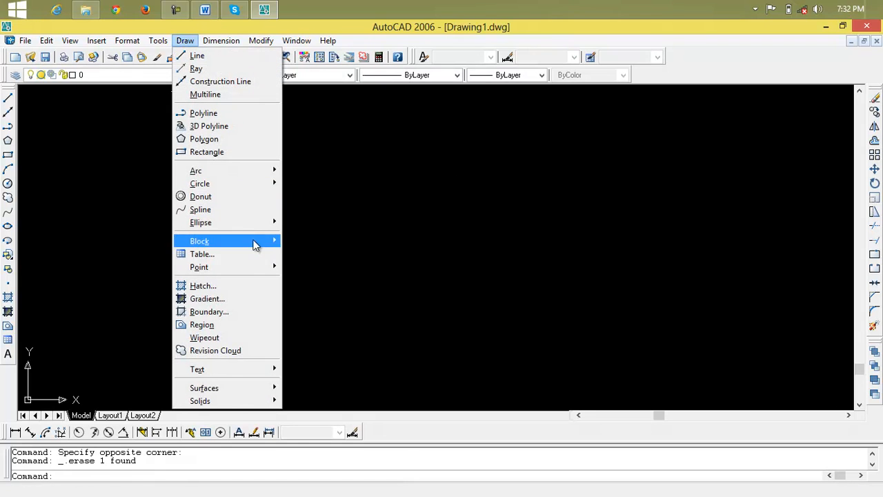
{"action": "mouse_move", "coordinate": [254, 229]}
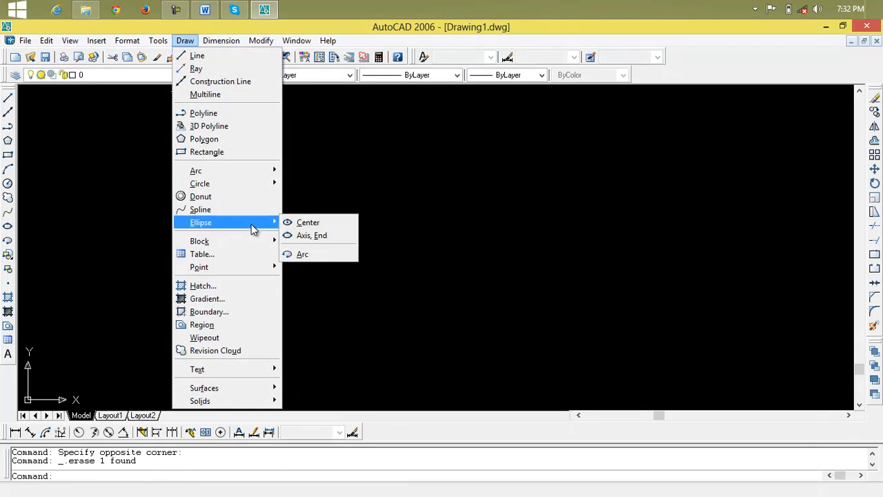
{"action": "left_click", "coordinate": [327, 252]}
{"action": "left_click", "coordinate": [227, 239]}
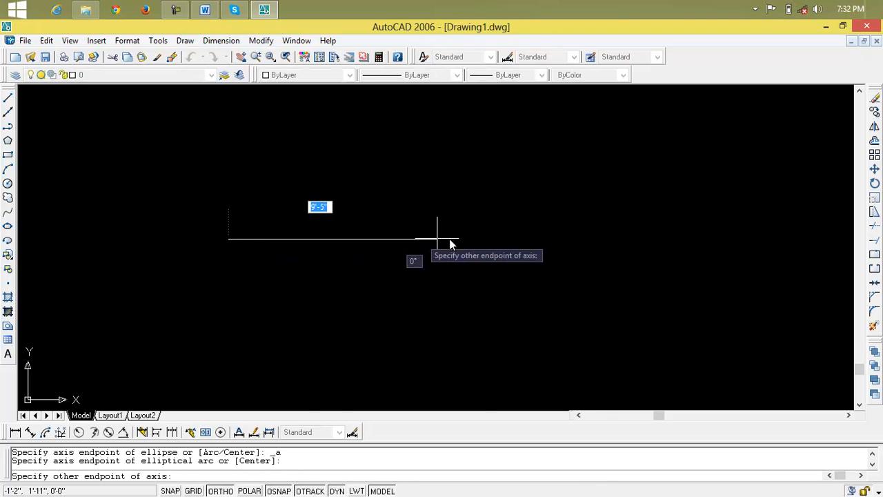
{"action": "left_click", "coordinate": [596, 239]}
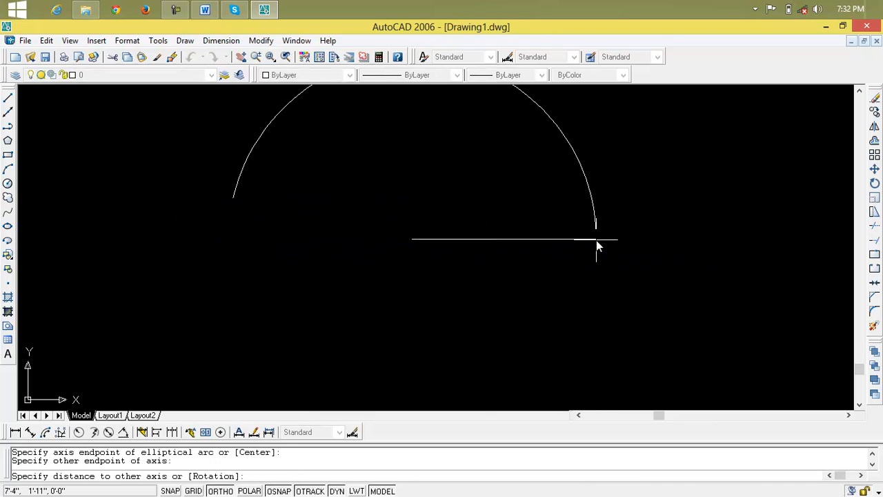
{"action": "left_click", "coordinate": [413, 123]}
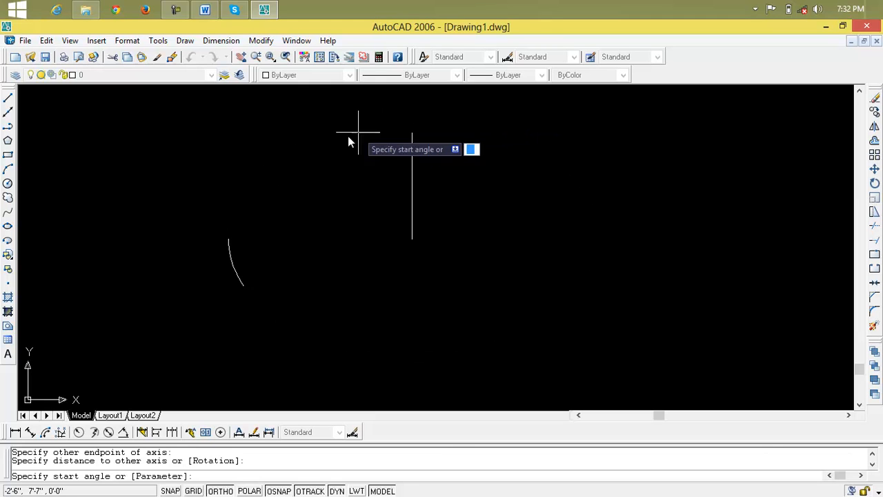
{"action": "left_click", "coordinate": [412, 120]}
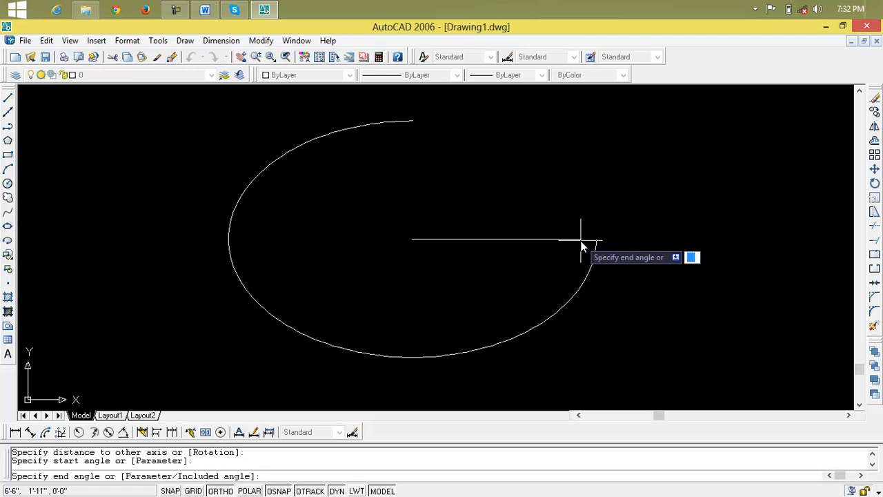
{"action": "left_click", "coordinate": [633, 242]}
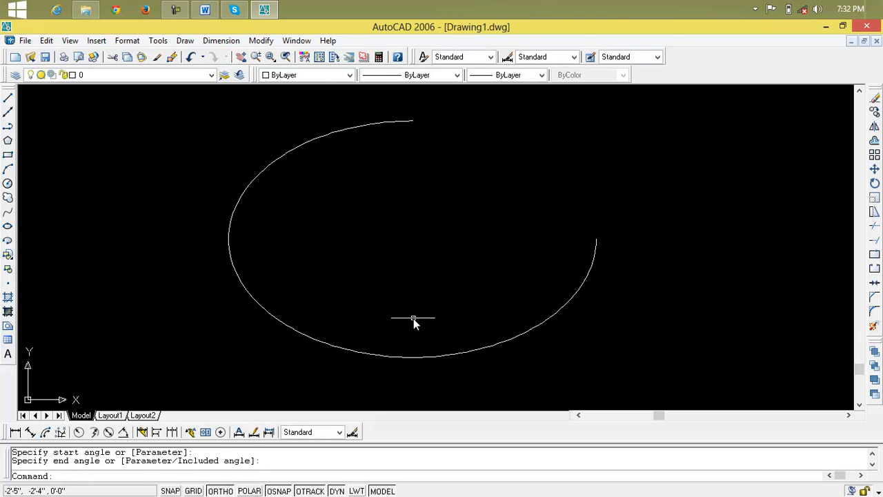
Erase the elliptical arc with the open upper-right quarter.
{"action": "left_click", "coordinate": [656, 219]}
{"action": "left_click", "coordinate": [505, 297]}
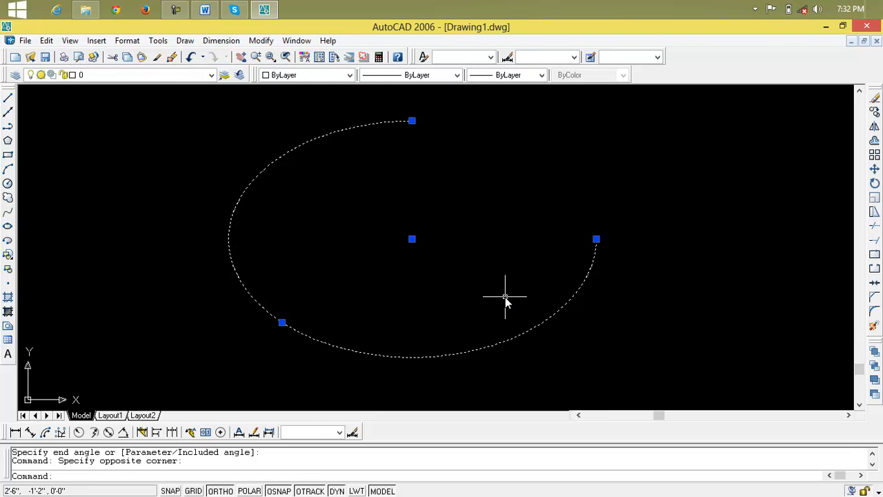
{"action": "key", "text": "Delete"}
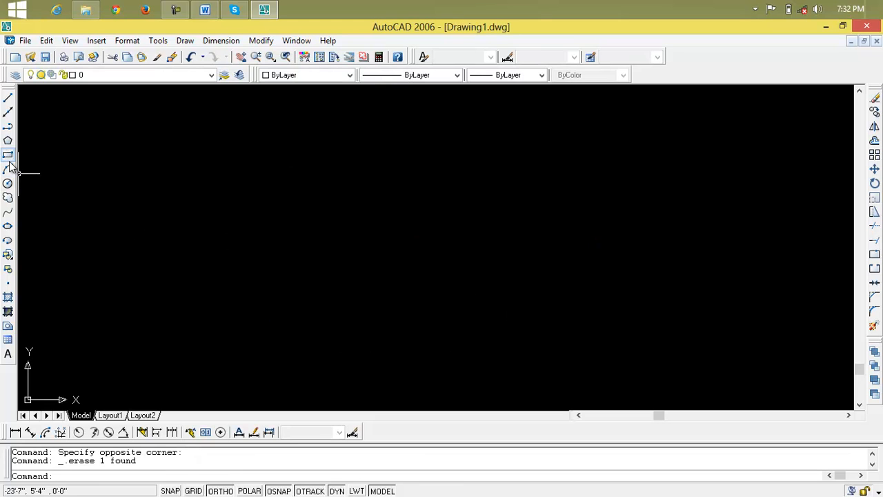
Draw an ellipse with a 4' horizontal first axis and a distance of 6' to the other axis.
{"action": "left_click", "coordinate": [8, 226]}
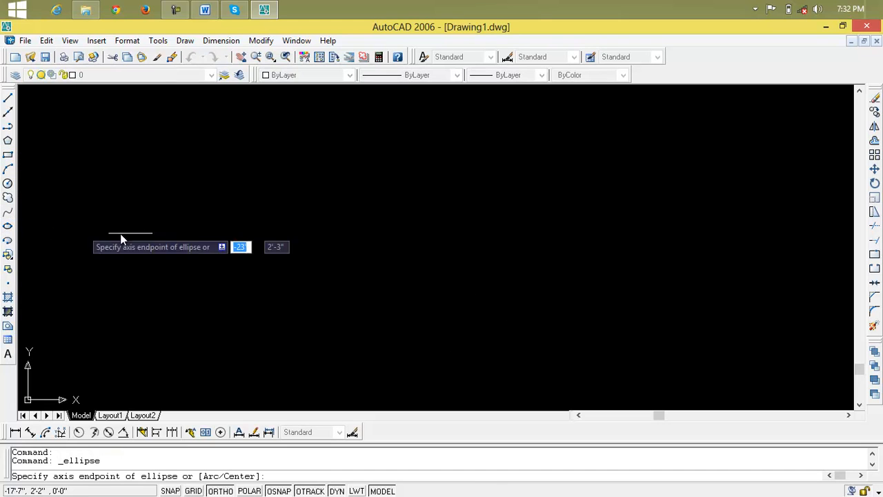
{"action": "left_click", "coordinate": [232, 233]}
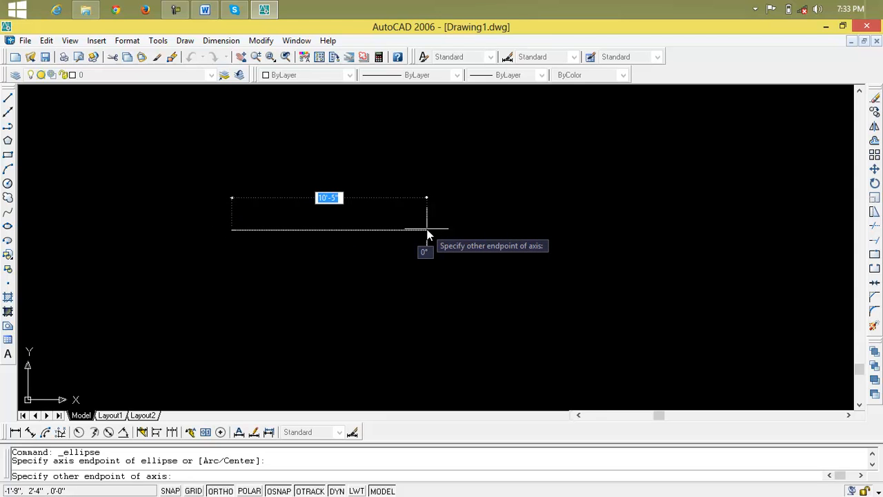
{"action": "type", "text": "4"}
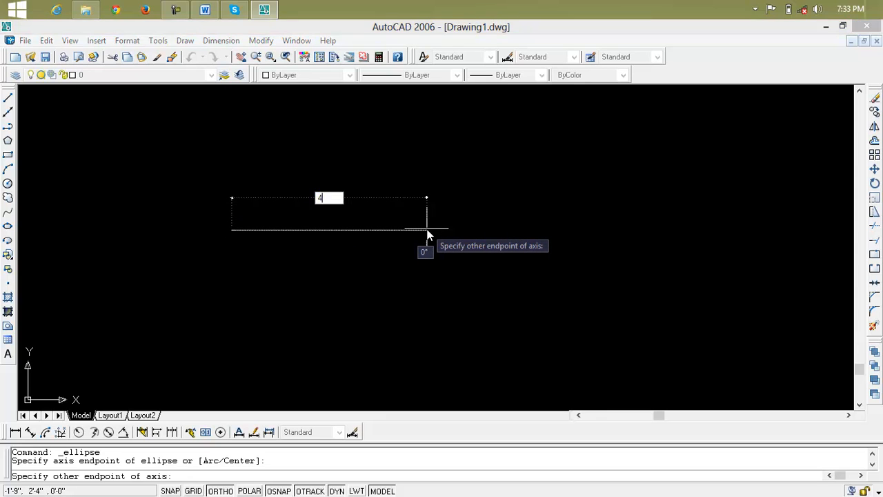
{"action": "key", "text": "Return"}
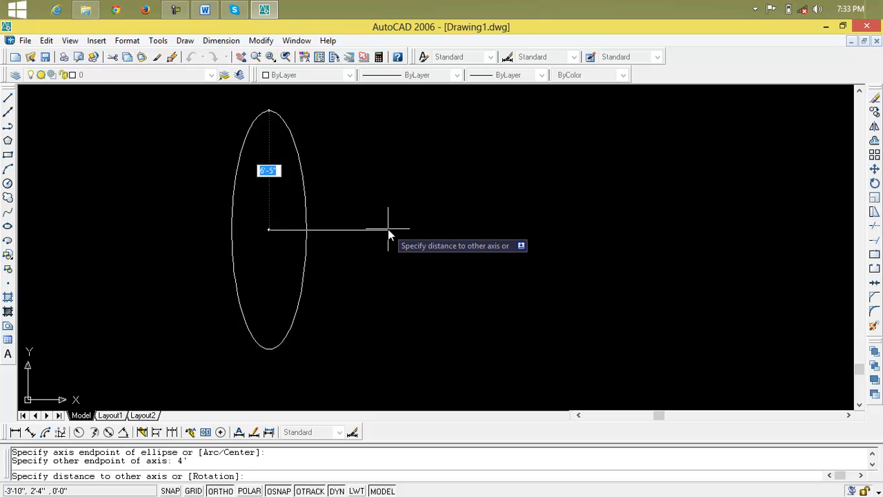
{"action": "type", "text": "6"}
{"action": "key", "text": "Return"}
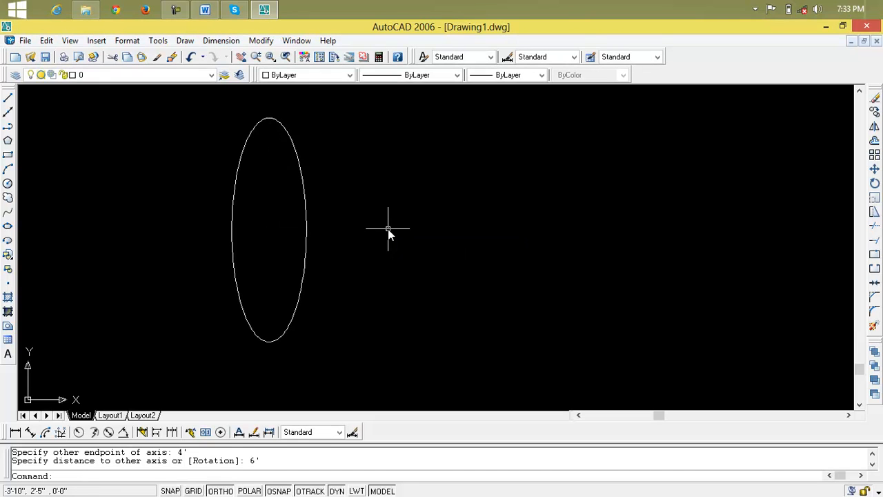
Erase the tall, narrow ellipse.
{"action": "left_click", "coordinate": [306, 222]}
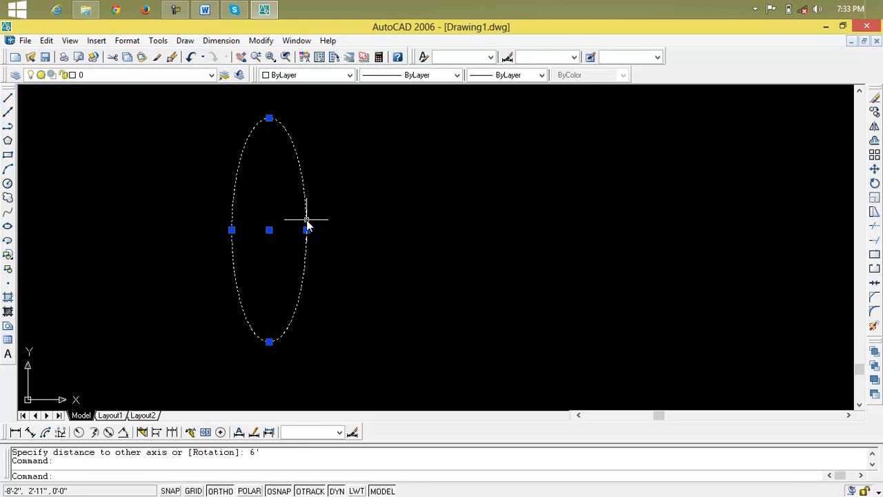
{"action": "key", "text": "Delete"}
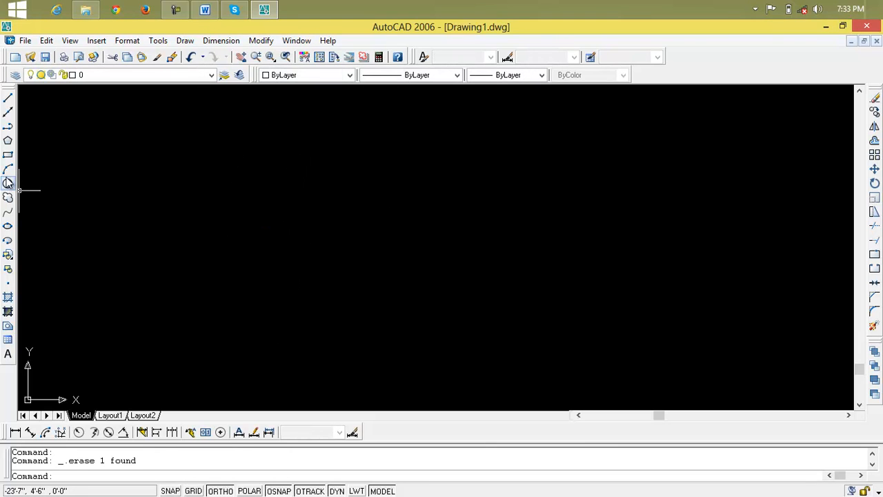
Draw a flat ellipse with a 10' horizontal first axis and a distance of 2" to the other axis.
{"action": "left_click", "coordinate": [8, 225]}
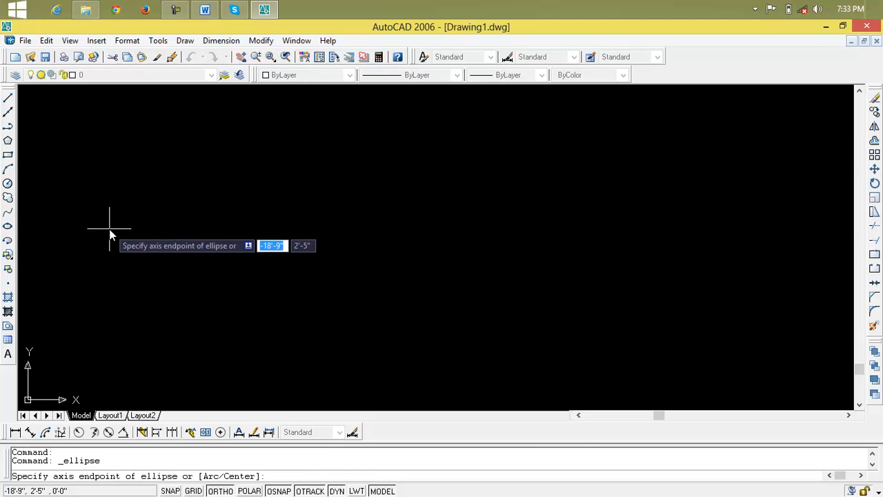
{"action": "left_click", "coordinate": [109, 227]}
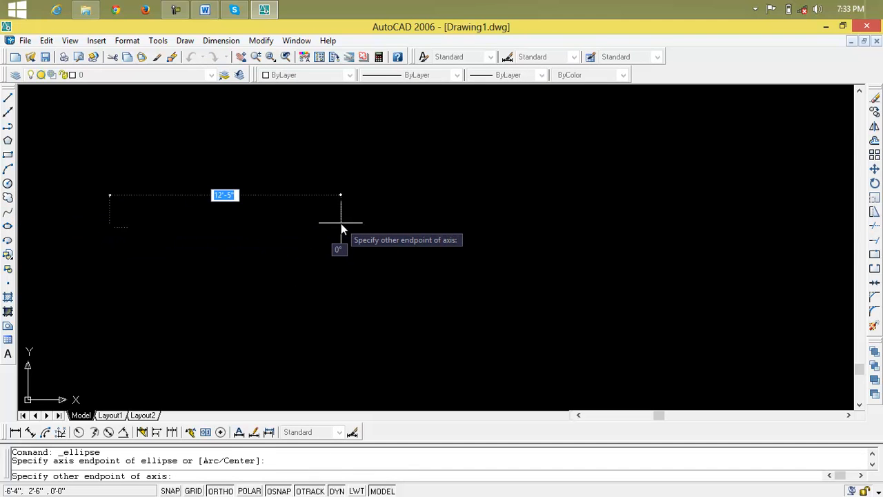
{"action": "type", "text": "1"}
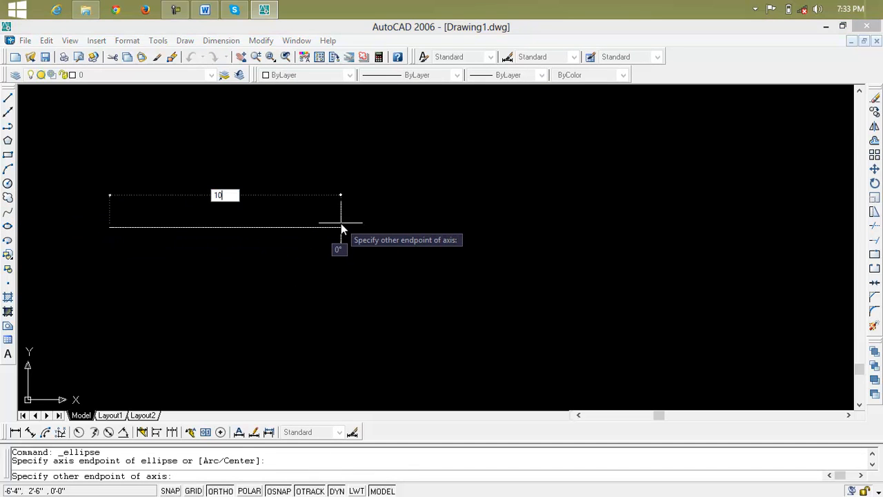
{"action": "type", "text": "0"}
{"action": "key", "text": "Return"}
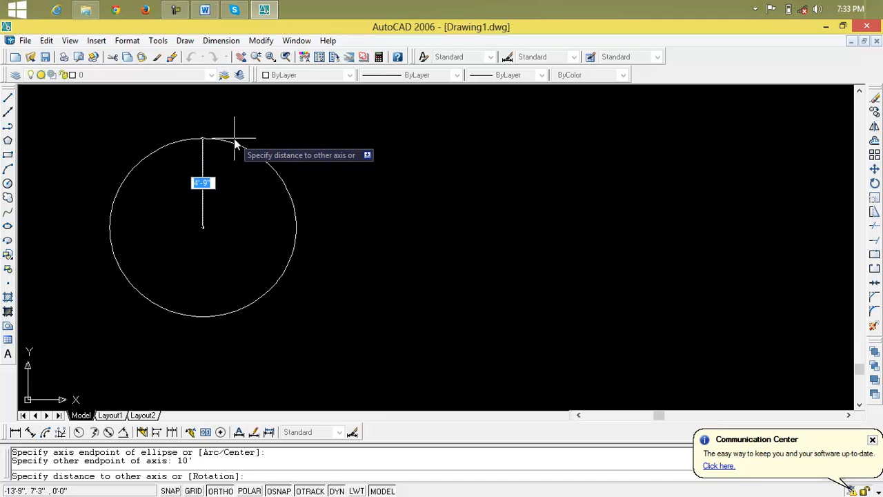
{"action": "type", "text": "2"}
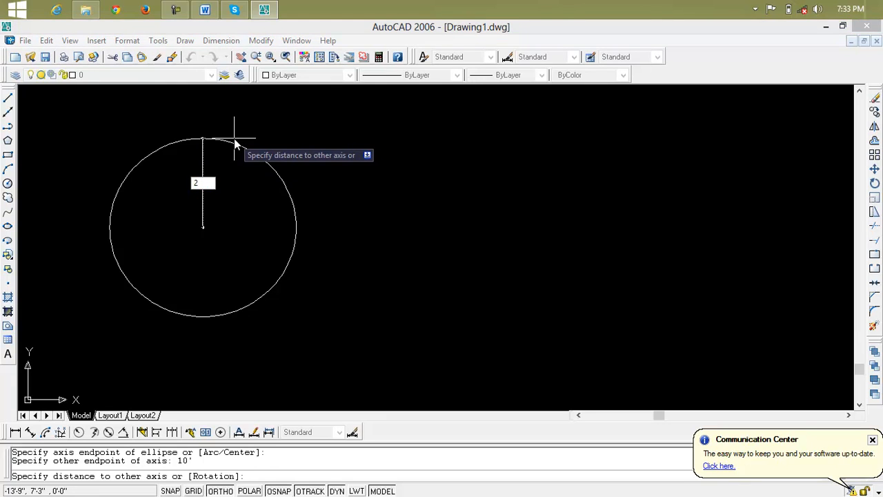
{"action": "key", "text": "Return"}
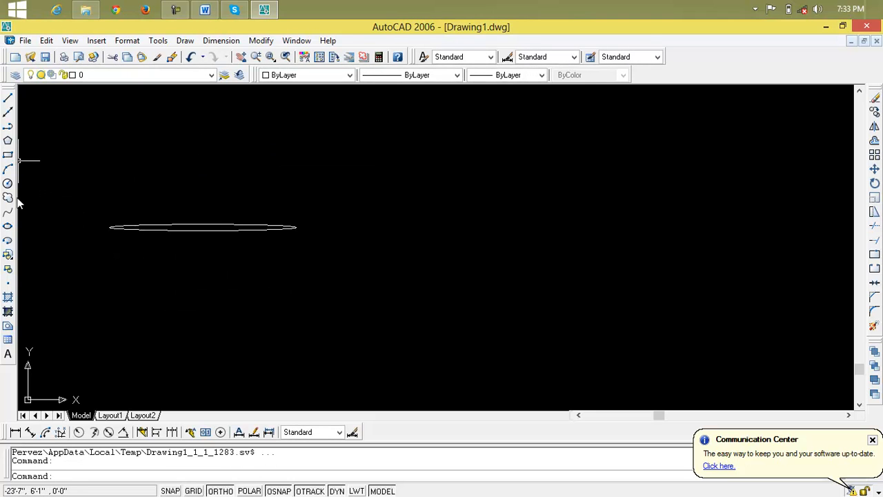
Draw a second flat ellipse below the first, with a 10' horizontal axis and a distance of 5" to the other axis.
{"action": "left_click", "coordinate": [7, 226]}
{"action": "left_click", "coordinate": [193, 238]}
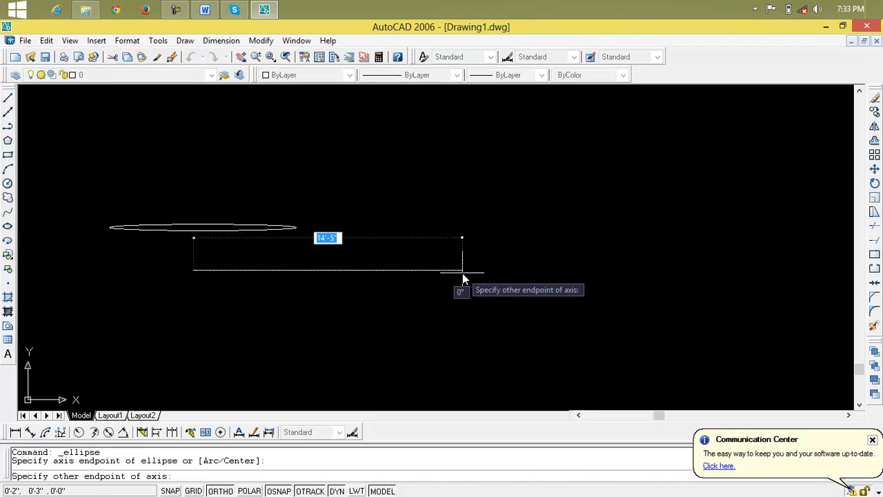
{"action": "type", "text": "10'"}
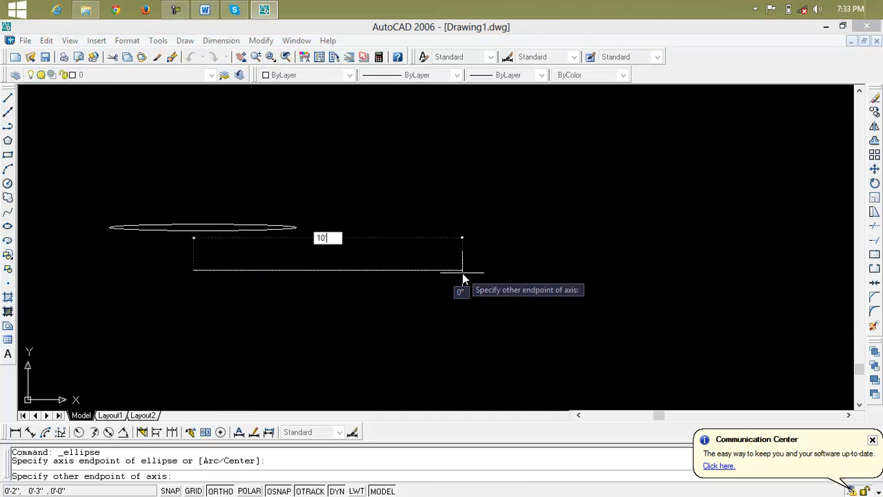
{"action": "key", "text": "Return"}
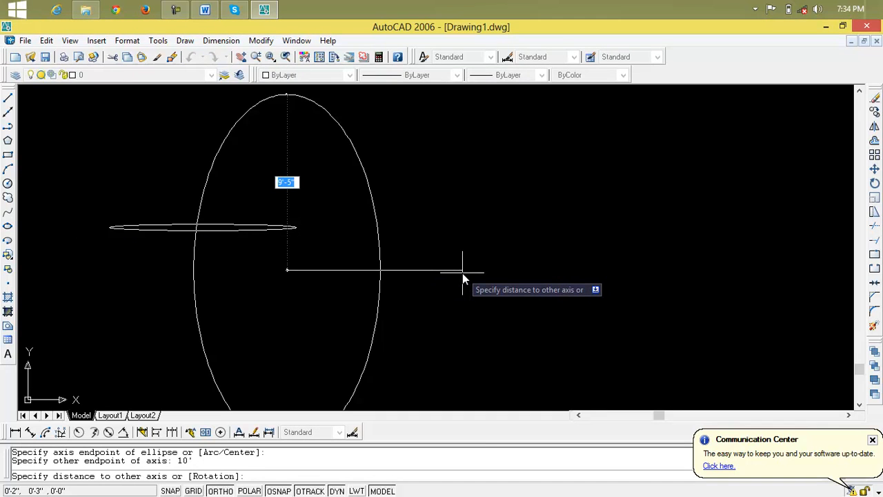
{"action": "type", "text": "5"}
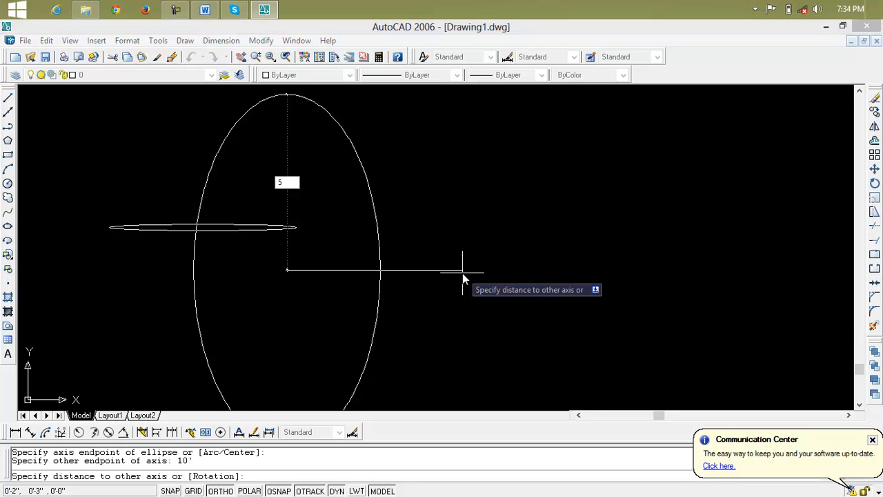
{"action": "key", "text": "Return"}
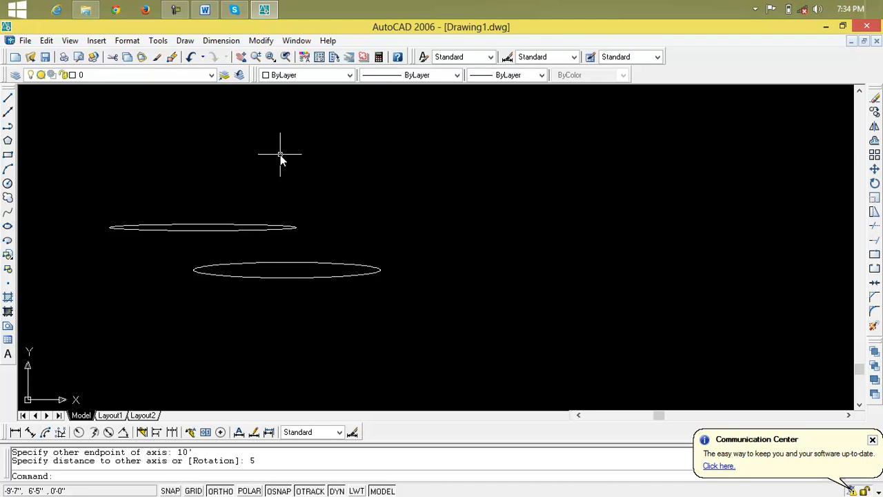
Erase both flat ellipses and minimize the drawing program's window to the desktop.
{"action": "left_click", "coordinate": [335, 149]}
{"action": "left_click", "coordinate": [202, 300]}
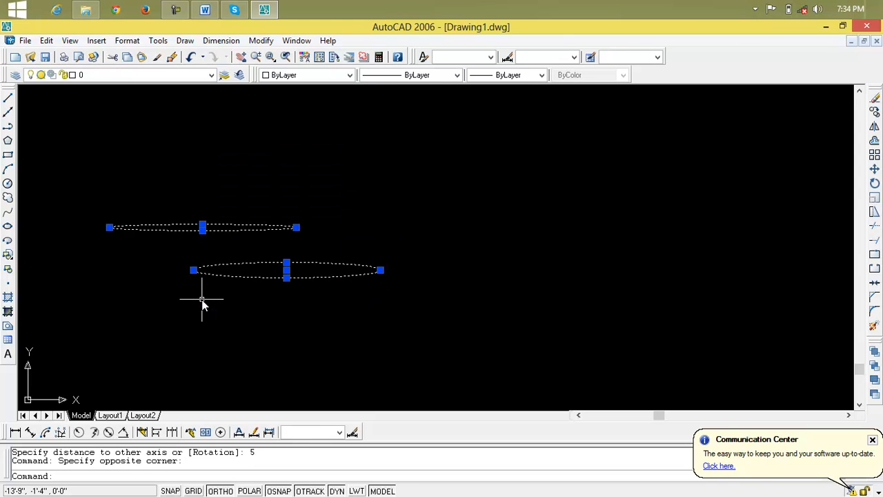
{"action": "key", "text": "Delete"}
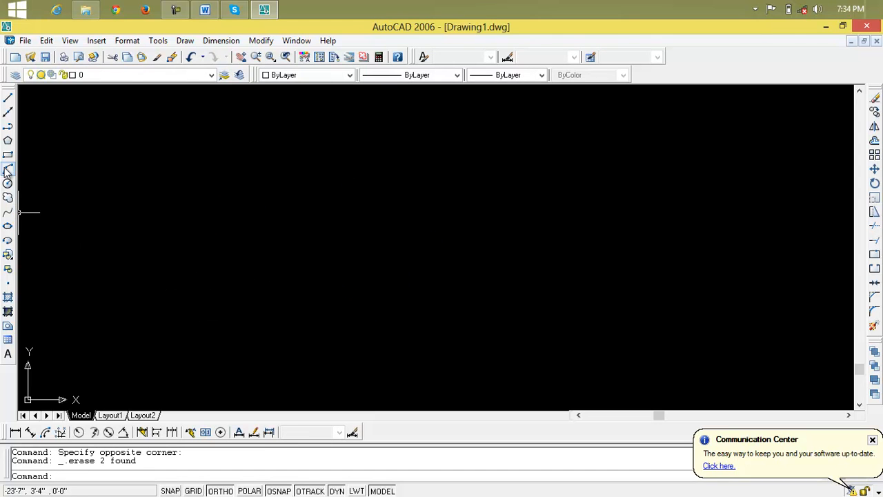
{"action": "left_click", "coordinate": [826, 26]}
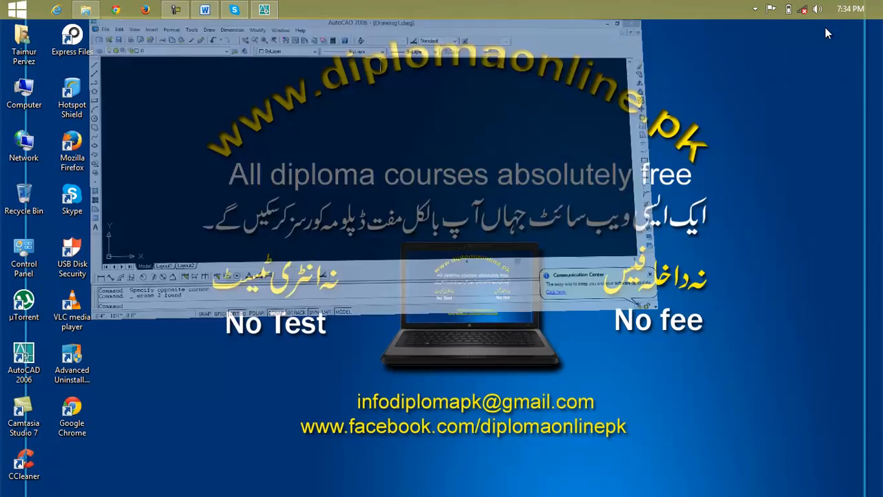